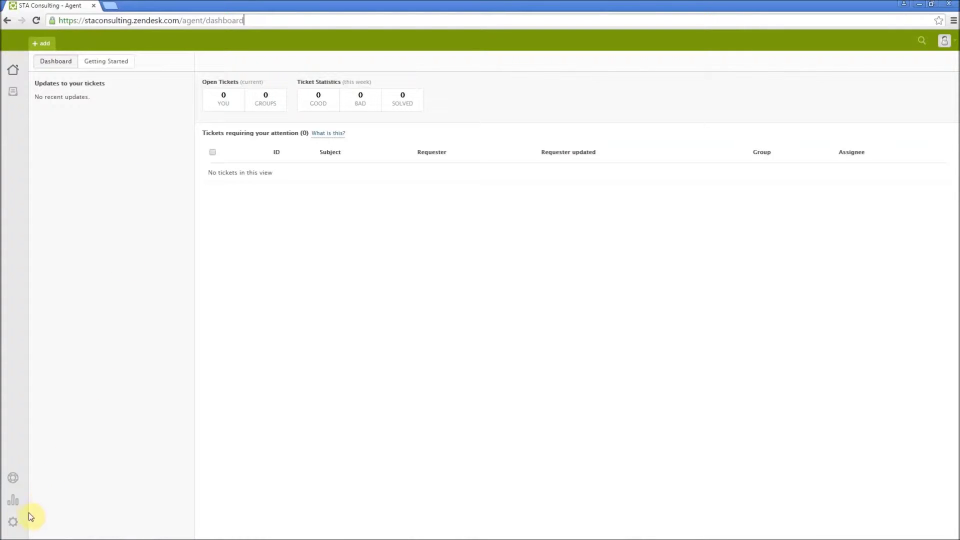
- Go to Admin > People > User Fields to see the single 'SAP user' text field
{"action": "left_click", "coordinate": [12, 528]}
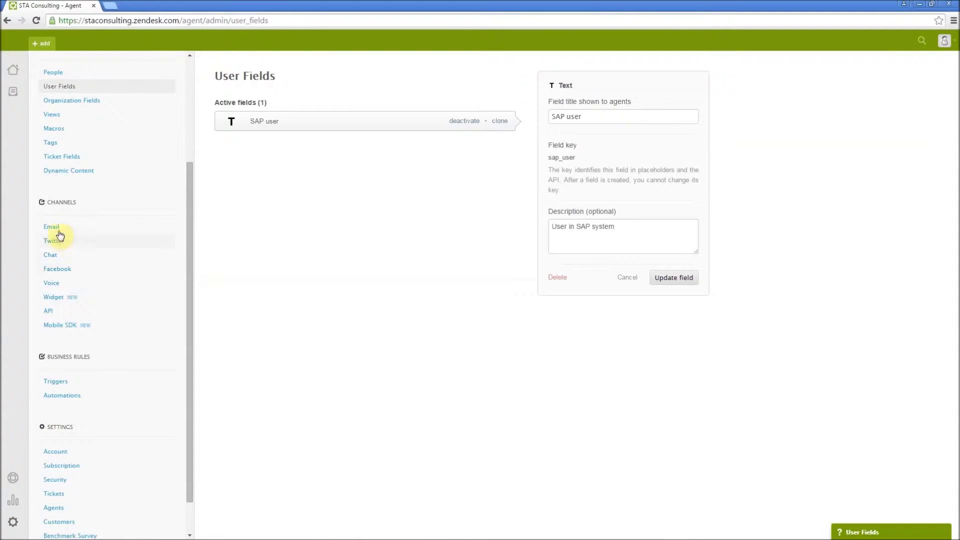
{"action": "left_click", "coordinate": [60, 74]}
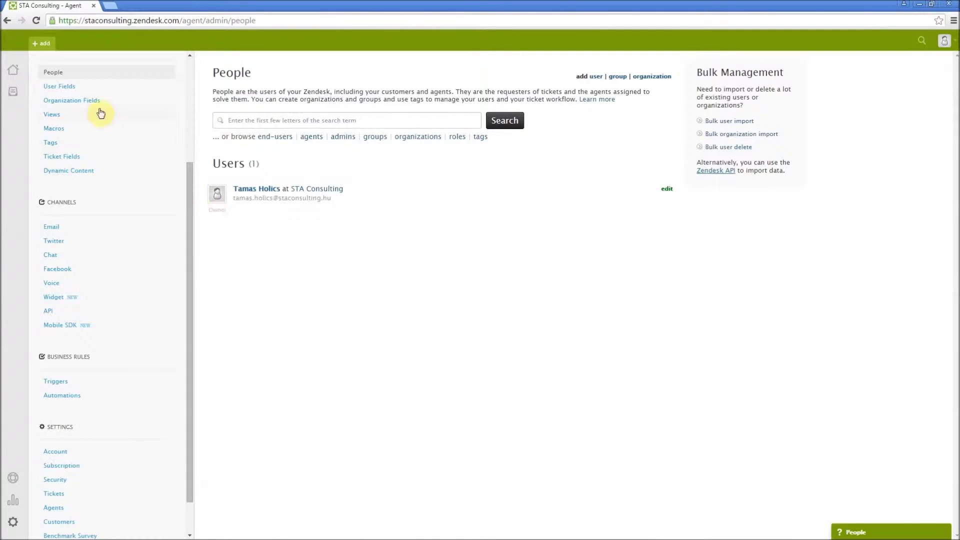
{"action": "left_click", "coordinate": [60, 88]}
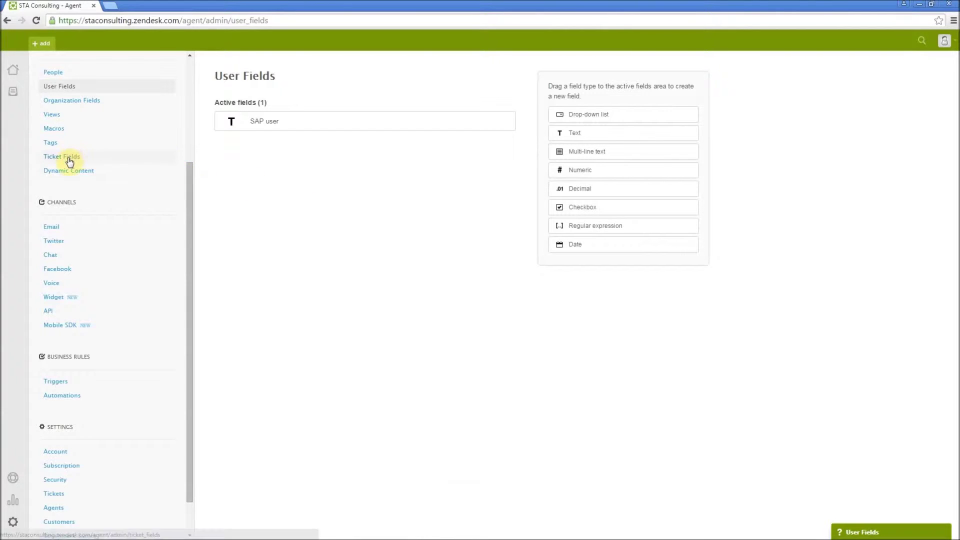
- Open the Impact ticket field for editing and review its options, Entire Department through Unknown
{"action": "left_click", "coordinate": [69, 162]}
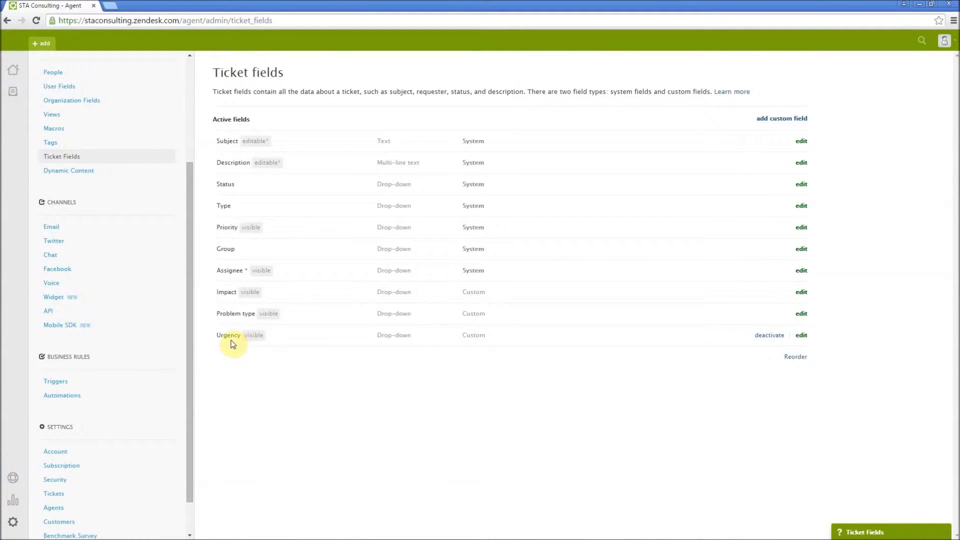
{"action": "left_click", "coordinate": [801, 293]}
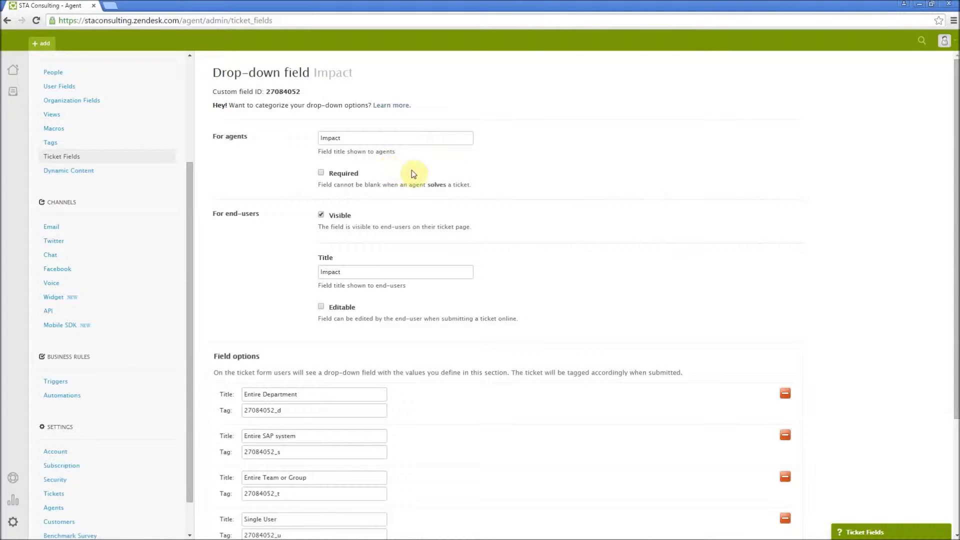
{"action": "scroll", "coordinate": [589, 306], "scroll_direction": "down", "scroll_amount": 3}
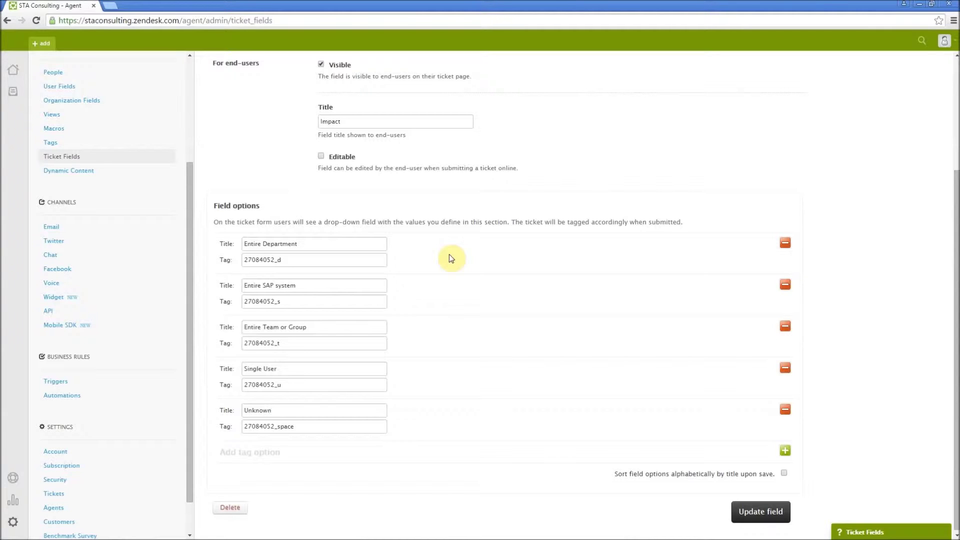
{"action": "scroll", "coordinate": [520, 200], "scroll_direction": "up", "scroll_amount": 3}
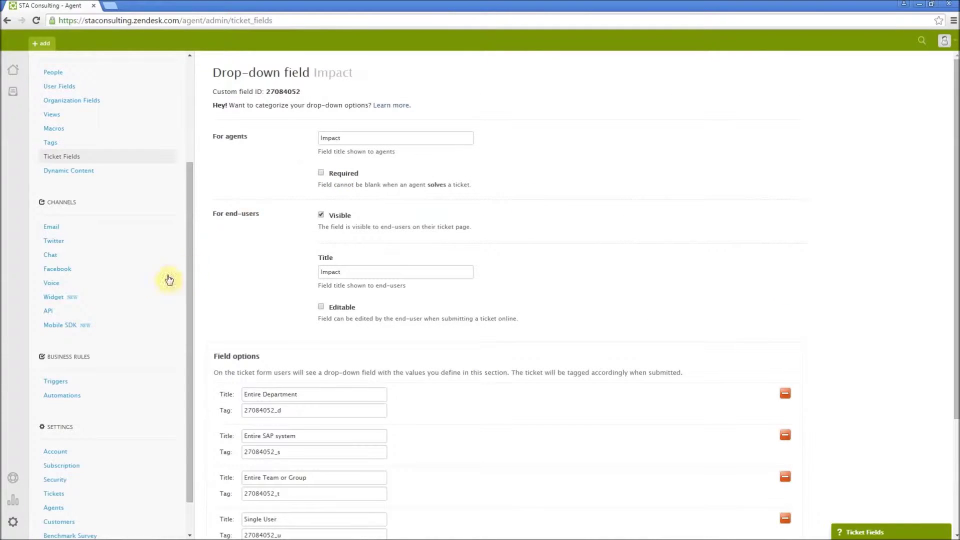
- Check the Group ticket field, then view the API channel's token and password access settings
{"action": "left_click", "coordinate": [67, 156]}
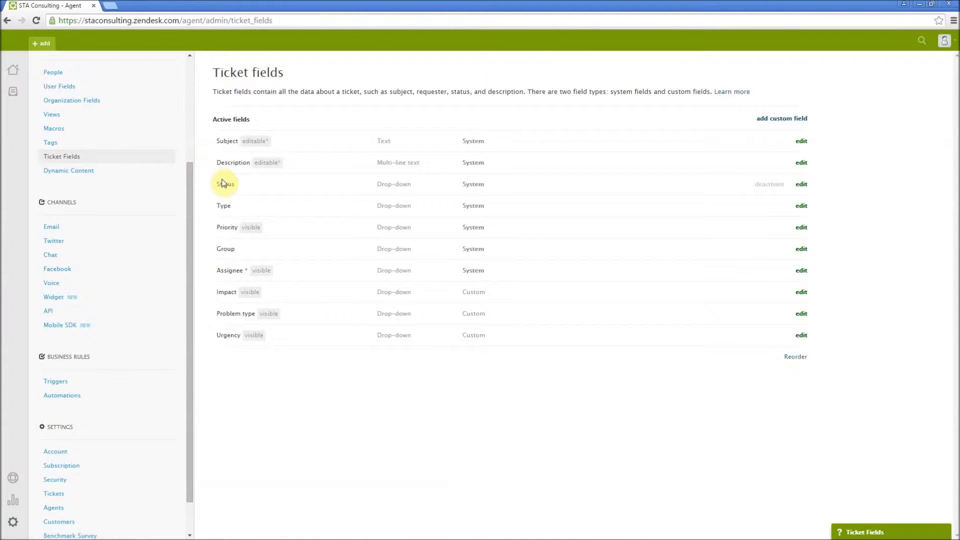
{"action": "left_click", "coordinate": [802, 250]}
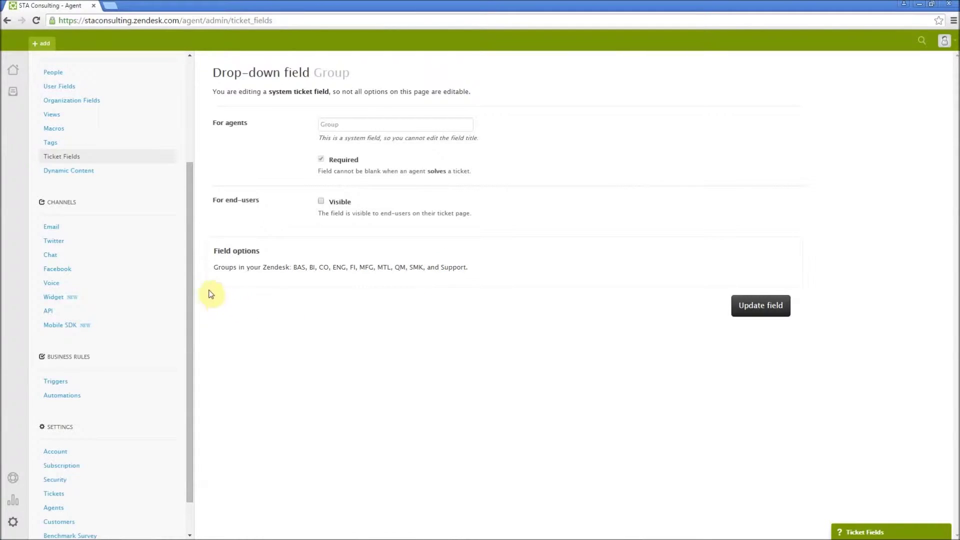
{"action": "left_click", "coordinate": [52, 311]}
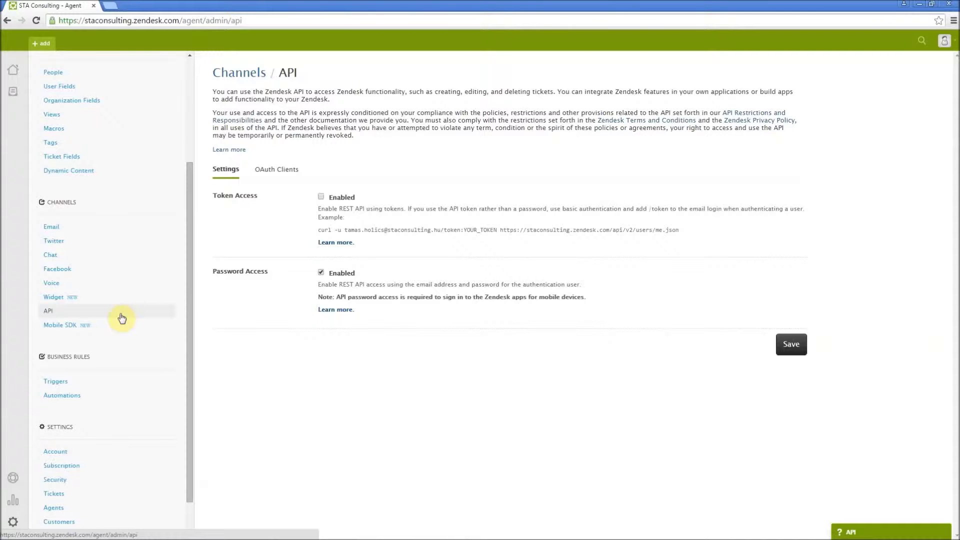
- Switch to SAP and run transaction /n/stats/zendesk_sync
{"action": "key", "text": "alt+Tab"}
{"action": "key", "text": "Tab"}
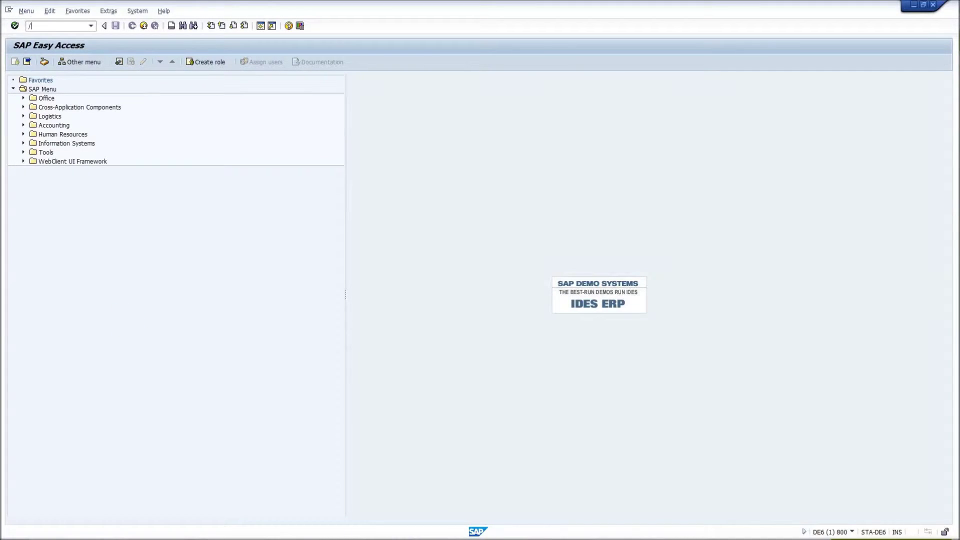
{"action": "type", "text": "n"}
{"action": "type", "text": "/stats"}
{"action": "type", "text": "/zendesk"}
{"action": "type", "text": "_sync"}
{"action": "key", "text": "Return"}
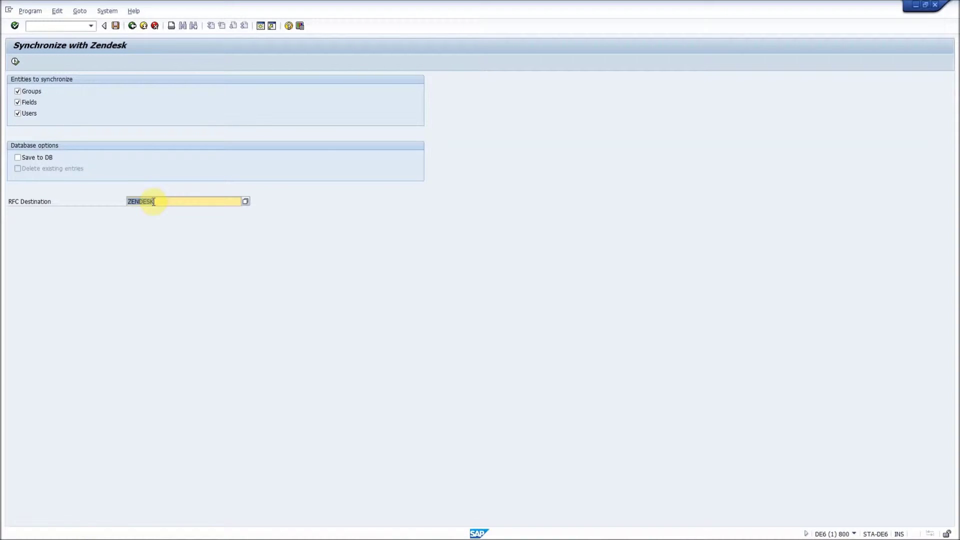
- Execute the Zendesk synchronization of groups, fields and users via RFC destination ZENDESK
{"action": "left_click", "coordinate": [15, 61]}
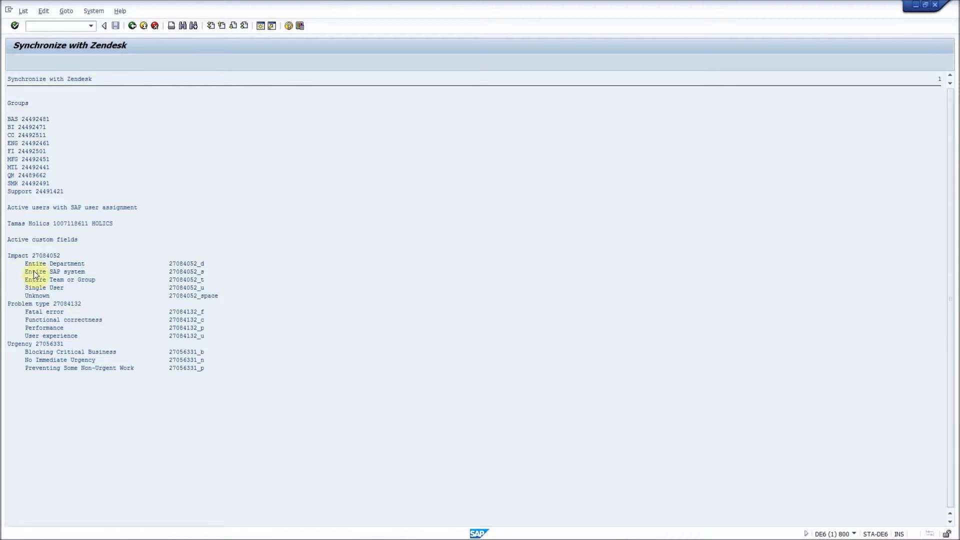
- Run /n/stats/setup and set Interface FM /STATS/FM_ZENDESK_INTERFACE with destination ZENDESK
{"action": "left_click", "coordinate": [67, 24]}
{"action": "type", "text": "/n/sta"}
{"action": "type", "text": "ts/setup"}
{"action": "key", "text": "Return"}
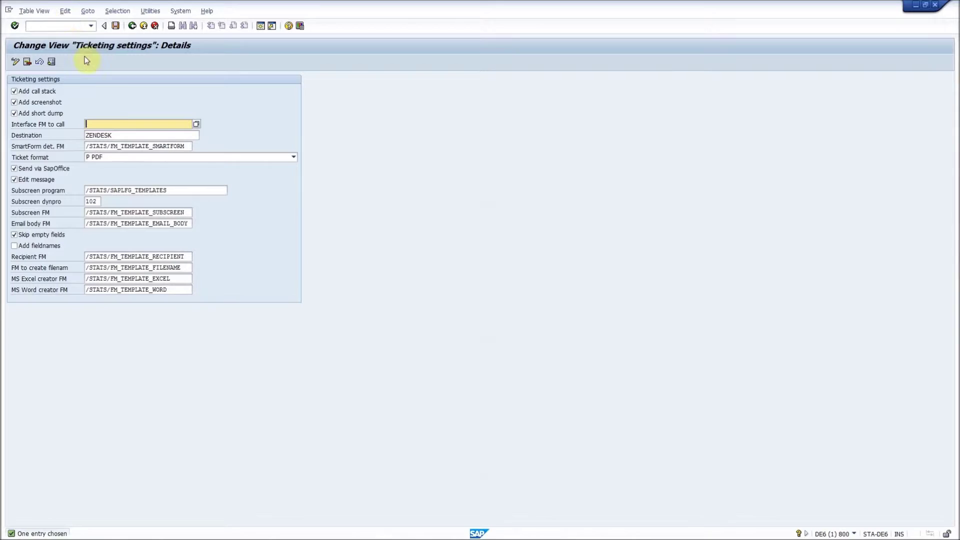
{"action": "type", "text": "/"}
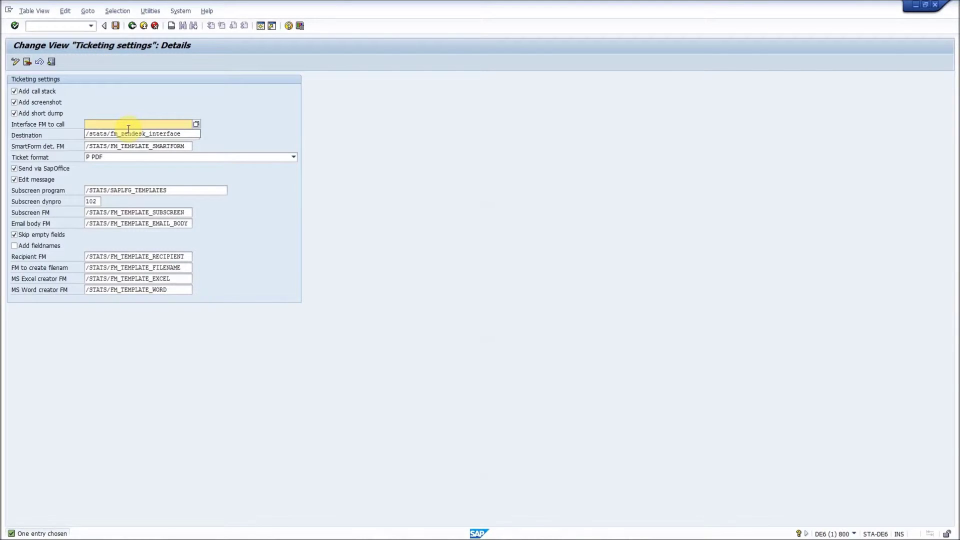
{"action": "key", "text": "Down"}
{"action": "key", "text": "Return"}
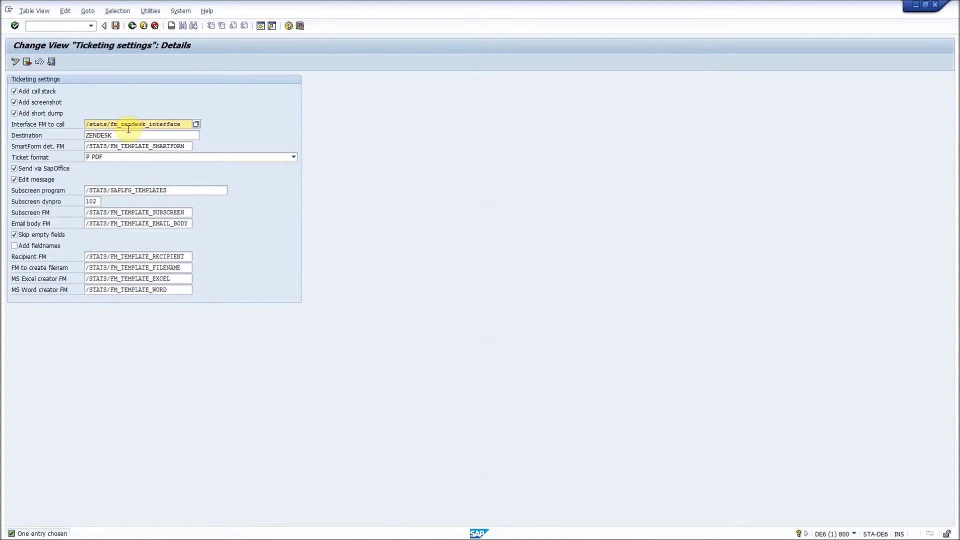
{"action": "left_click", "coordinate": [129, 135]}
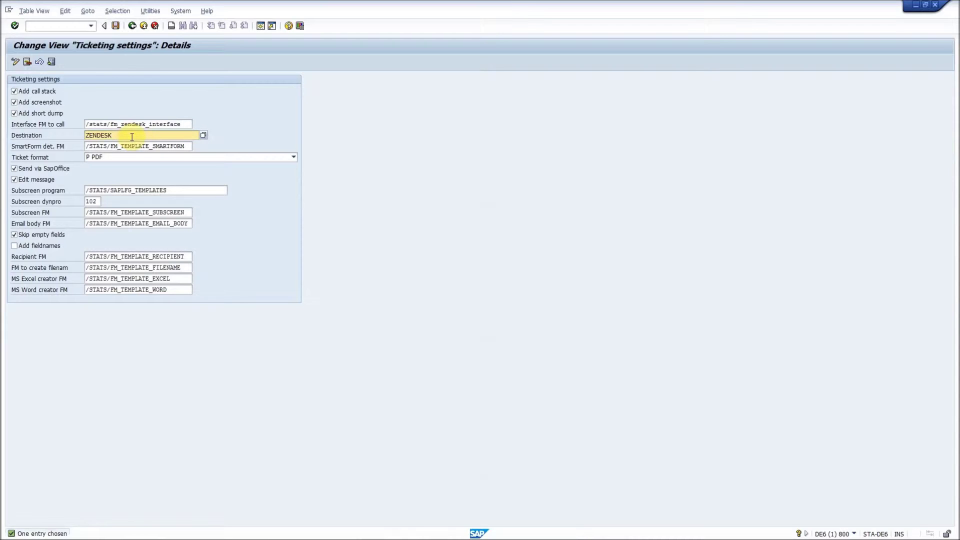
- Untick Send via SapOffice and Edit message, and set subscreen program /STATS/SAPLFG_ZENDESK
{"action": "left_click", "coordinate": [15, 169]}
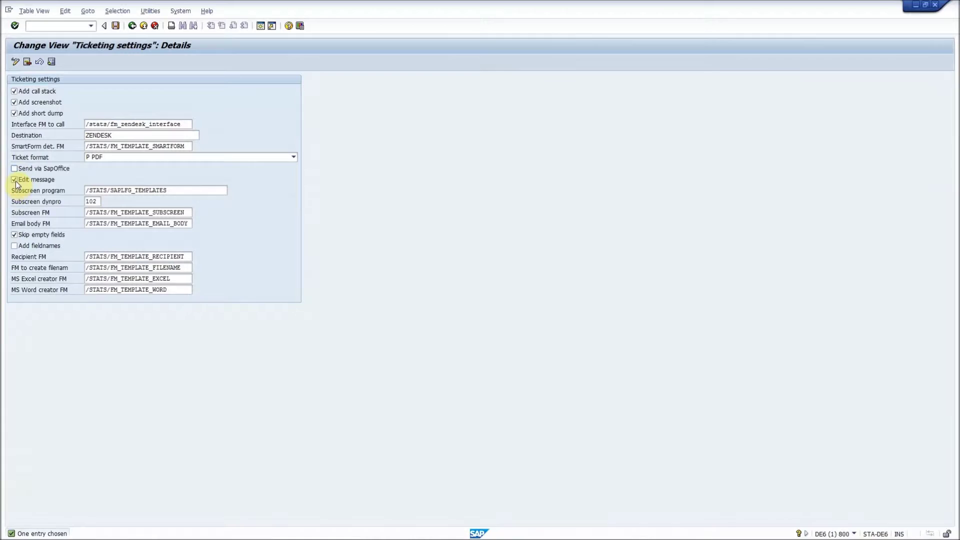
{"action": "left_click", "coordinate": [15, 181]}
{"action": "left_click", "coordinate": [172, 192]}
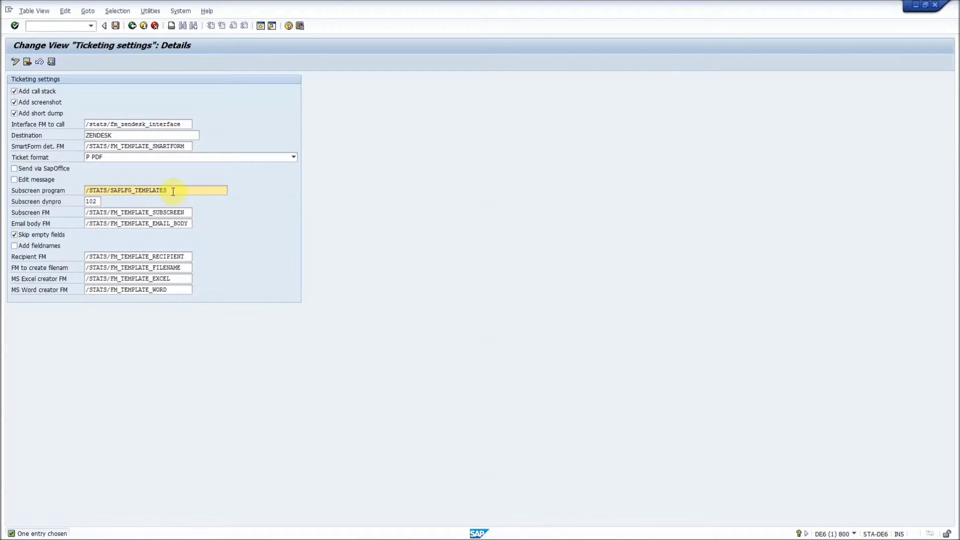
{"action": "key", "text": "BackSpace"}
{"action": "key", "text": "BackSpace"}
{"action": "key", "text": "BackSpace"}
{"action": "key", "text": "BackSpace"}
{"action": "key", "text": "BackSpace"}
{"action": "key", "text": "BackSpace"}
{"action": "key", "text": "BackSpace"}
{"action": "key", "text": "BackSpace"}
{"action": "key", "text": "BackSpace"}
{"action": "type", "text": "zendesk"}
- Replace the template subscreen FM with the Zendesk one and confirm the settings
{"action": "key", "text": "Tab"}
{"action": "key", "text": "Tab"}
{"action": "key", "text": "Right"}
{"action": "key", "text": "Right"}
{"action": "key", "text": "Right"}
{"action": "key", "text": "shift+End"}
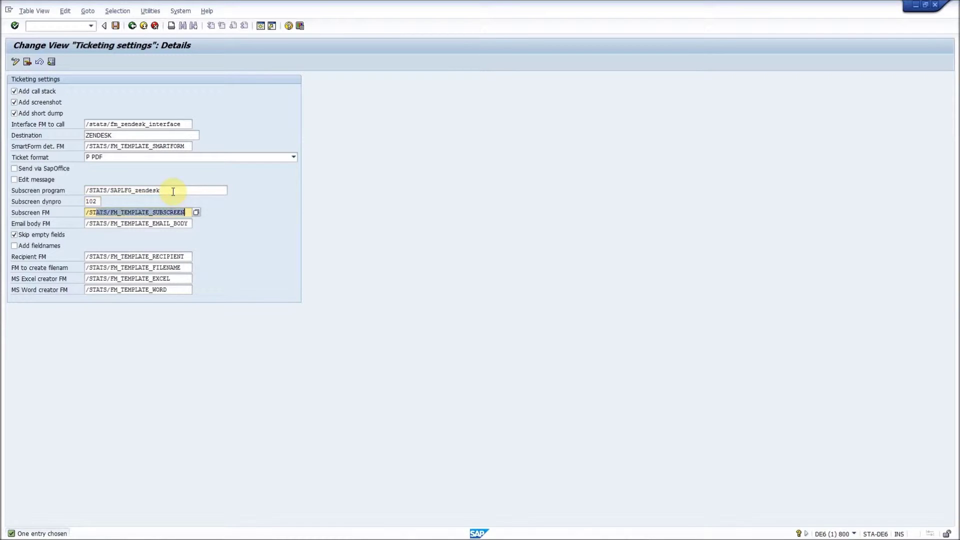
{"action": "key", "text": "Delete"}
{"action": "key", "text": "Down"}
{"action": "key", "text": "Down"}
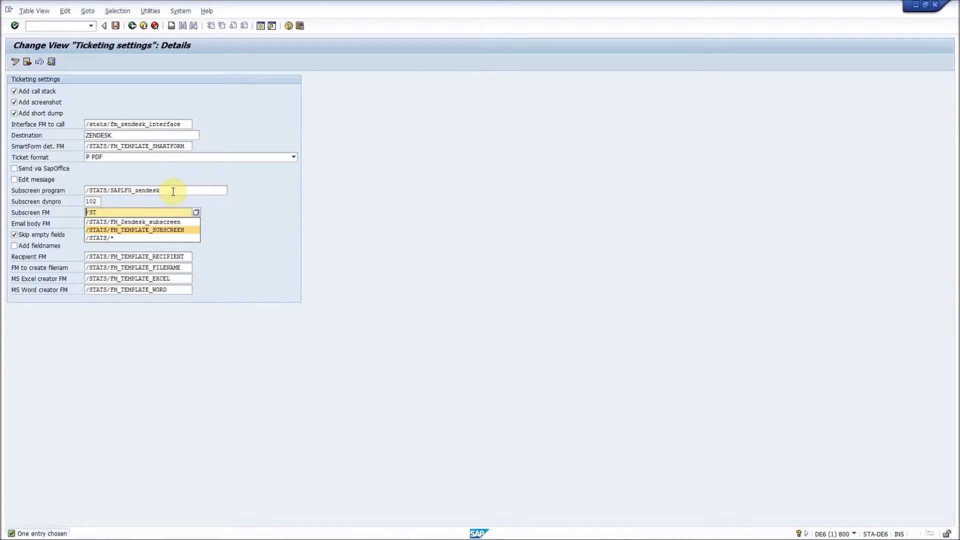
{"action": "key", "text": "Up"}
{"action": "key", "text": "Return"}
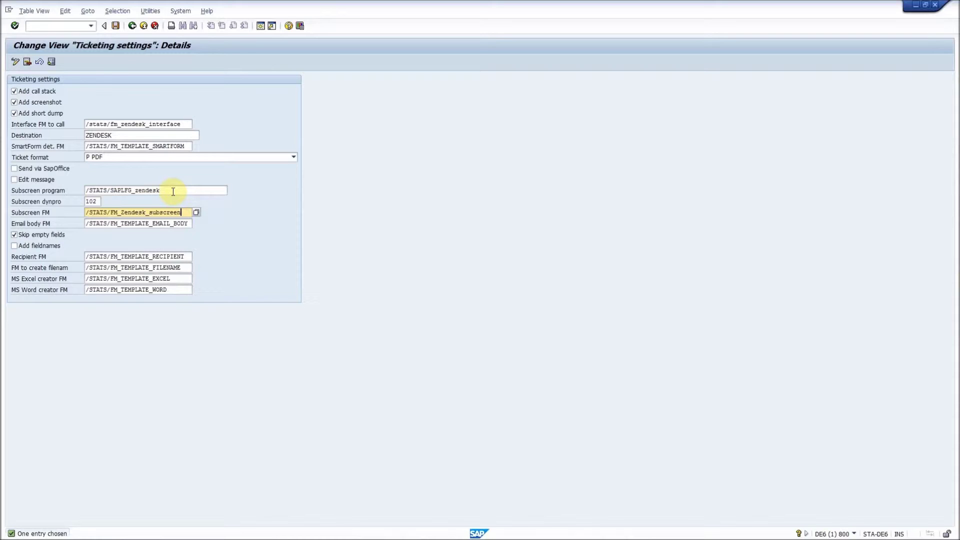
{"action": "key", "text": "Return"}
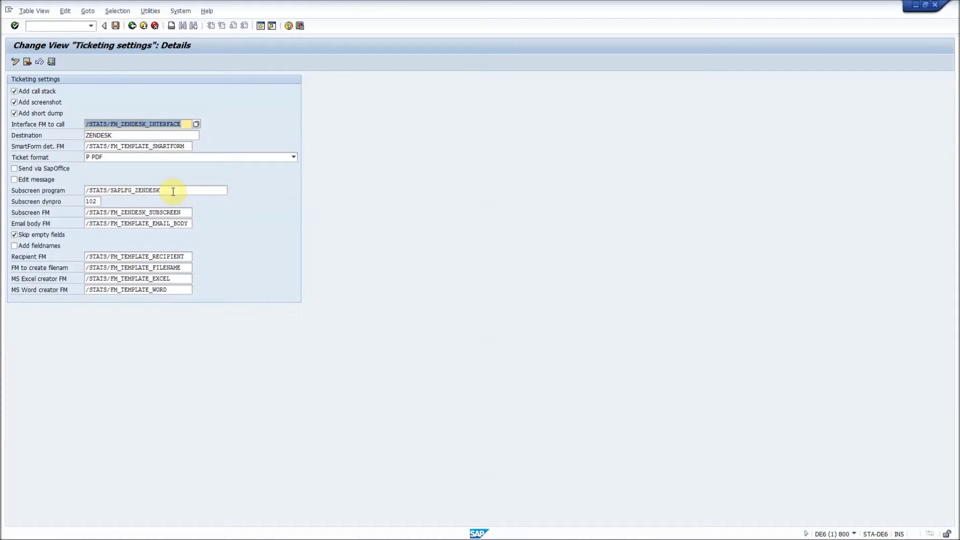
- Save the ticketing settings to a customizing request, then display the Starbucks Corporation organization record
{"action": "key", "text": "ctrl+s"}
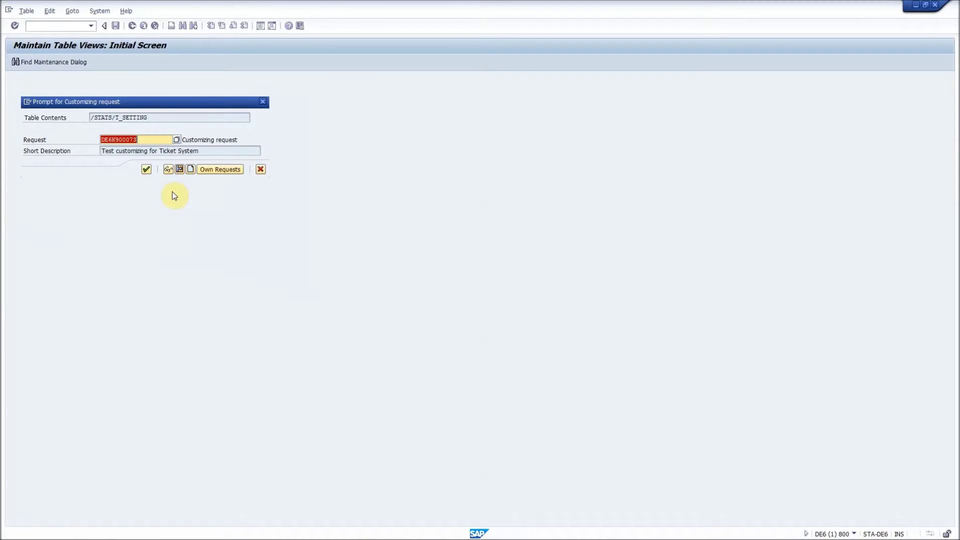
{"action": "key", "text": "Return"}
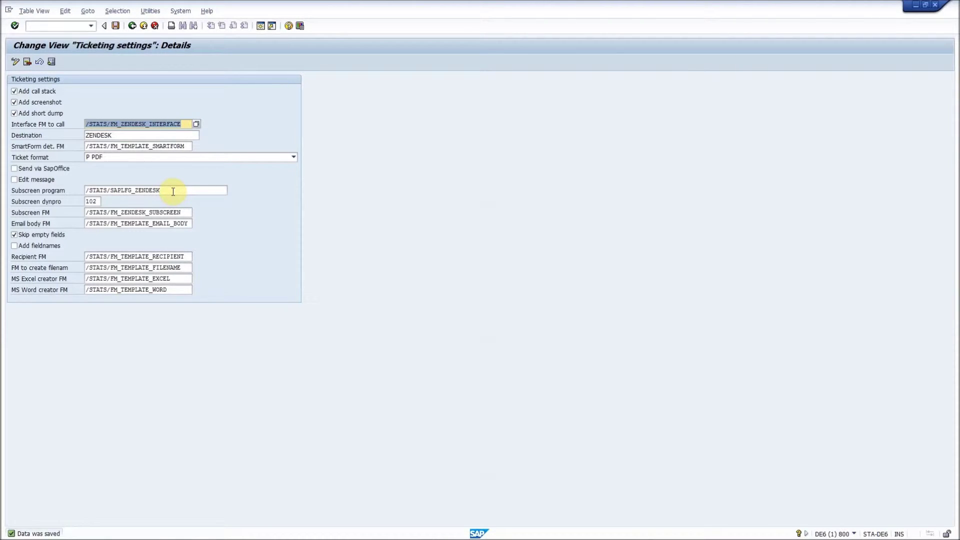
{"action": "left_click", "coordinate": [71, 25]}
{"action": "type", "text": "/"}
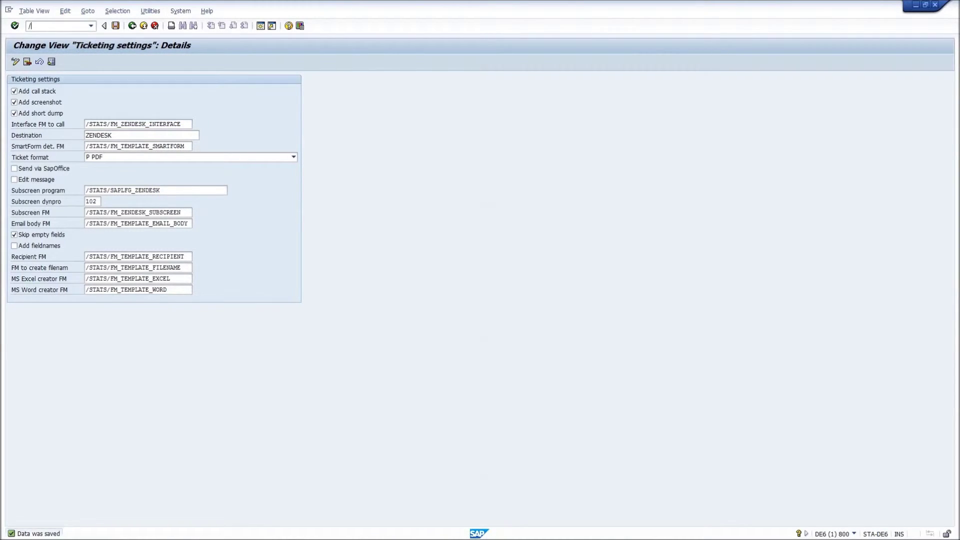
{"action": "type", "text": "nse38"}
{"action": "key", "text": "Return"}
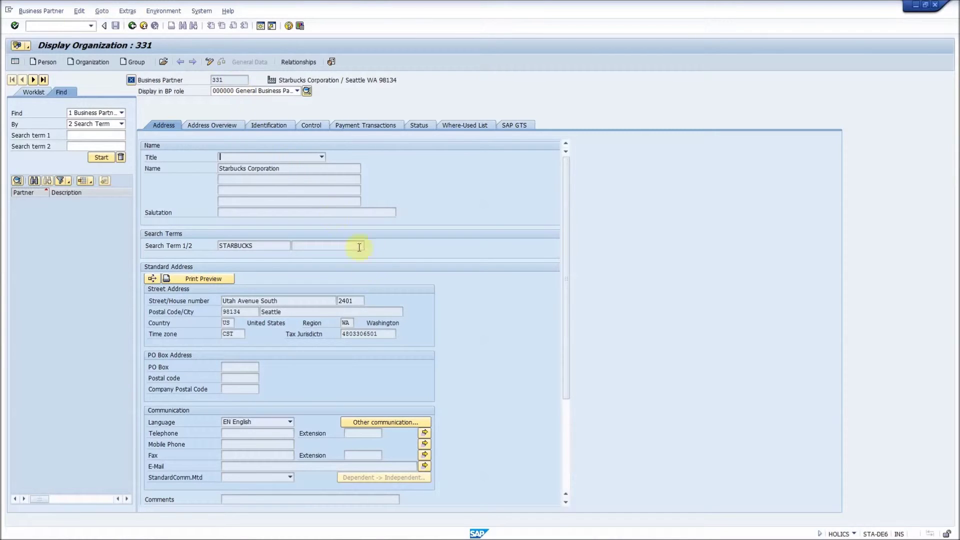
- Start a new ticket via System > STA Add-ons > Create/modify ticket
{"action": "left_click", "coordinate": [367, 334]}
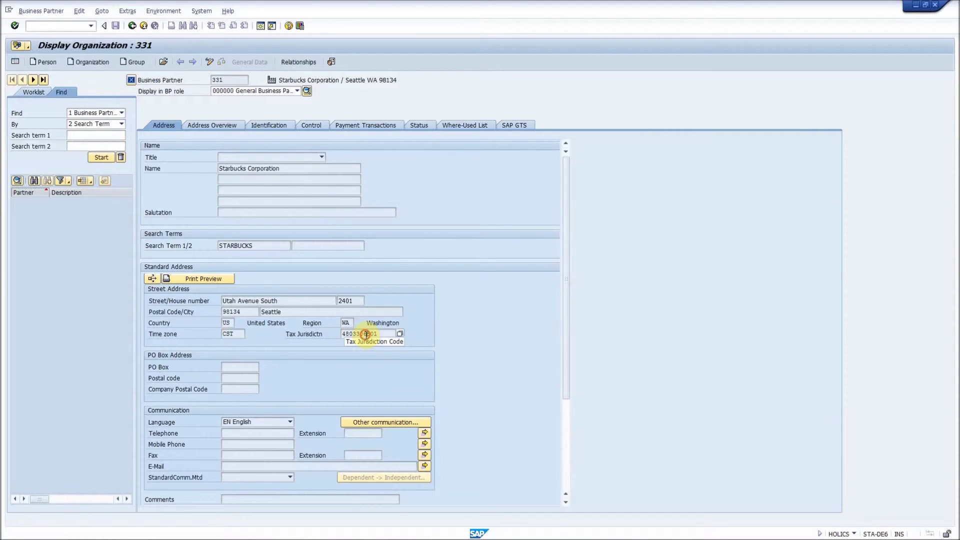
{"action": "left_click", "coordinate": [200, 11]}
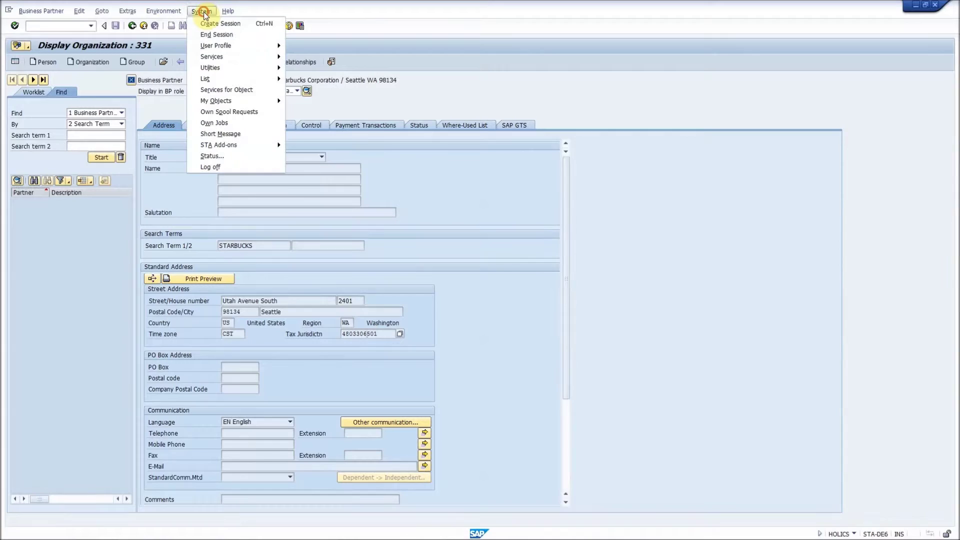
{"action": "mouse_move", "coordinate": [258, 147]}
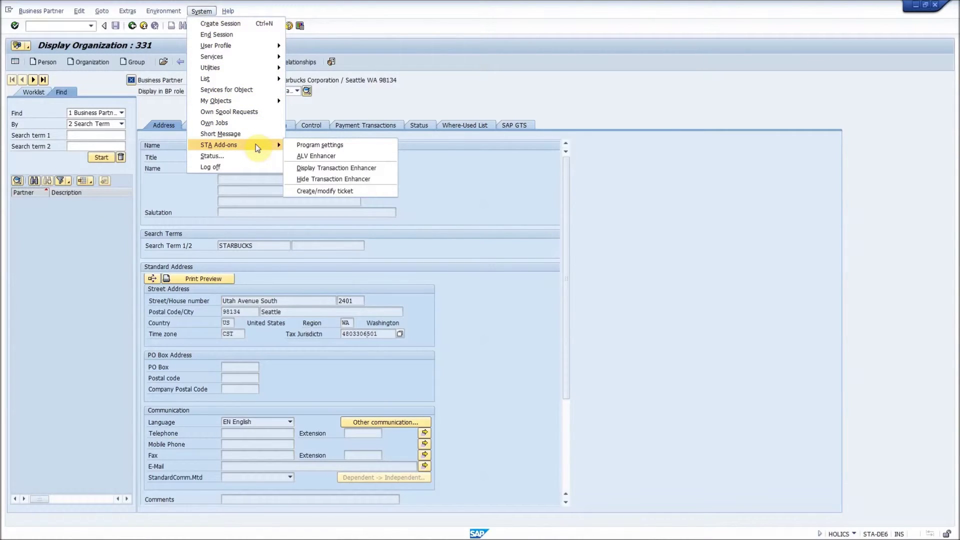
{"action": "left_click", "coordinate": [334, 191]}
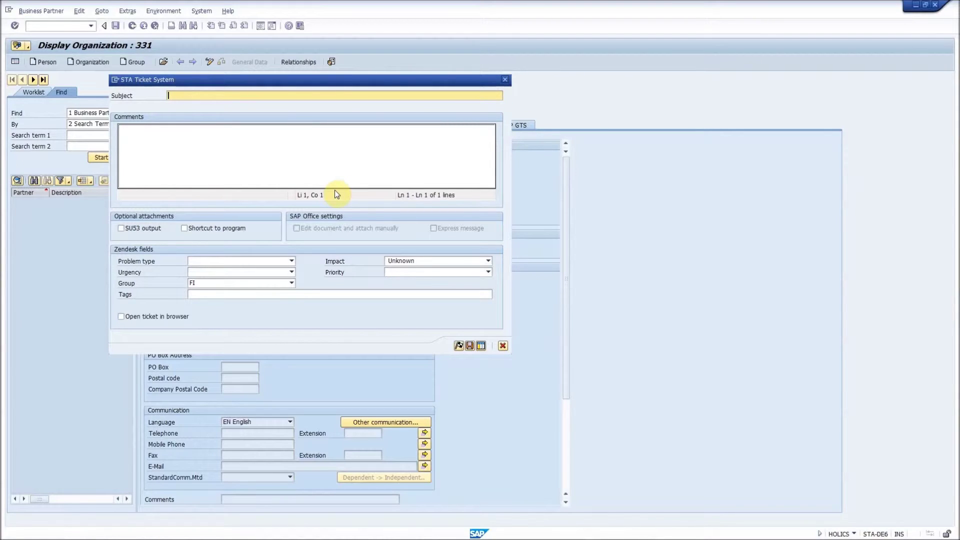
- Enter subject 'incorrect tax jurisdiction' and paste the reproduction steps as the comment
{"action": "type", "text": "incorrect tax jurisdiction"}
{"action": "left_click", "coordinate": [307, 163]}
{"action": "key", "text": "ctrl+v"}
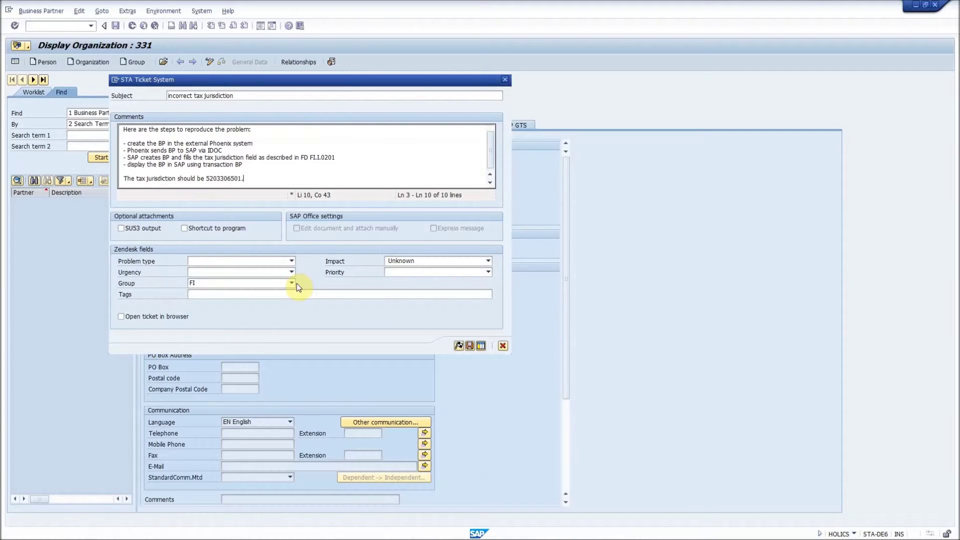
- Set Functional correctness, Preventing Some Non-Urgent Work, Entire SAP system impact and Normal priority
{"action": "left_click", "coordinate": [252, 264]}
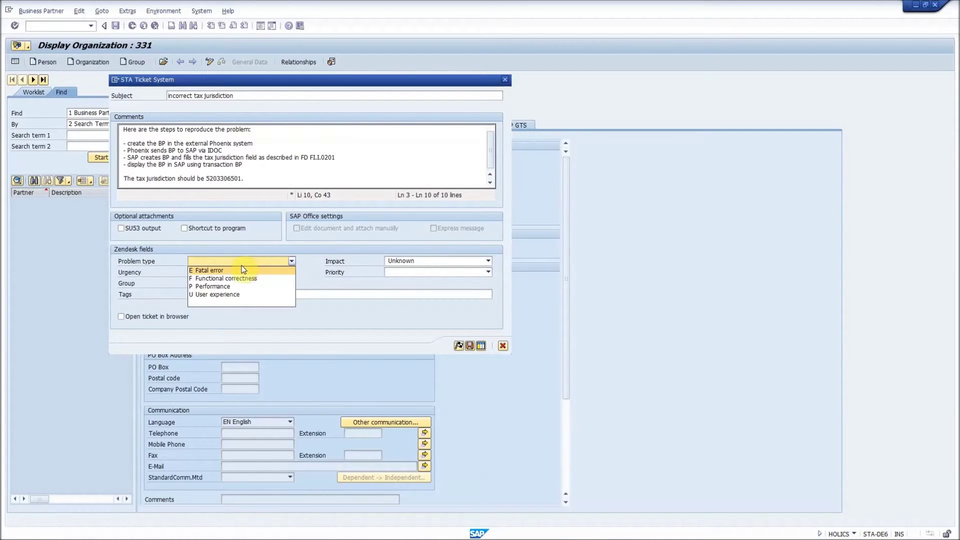
{"action": "left_click", "coordinate": [245, 279]}
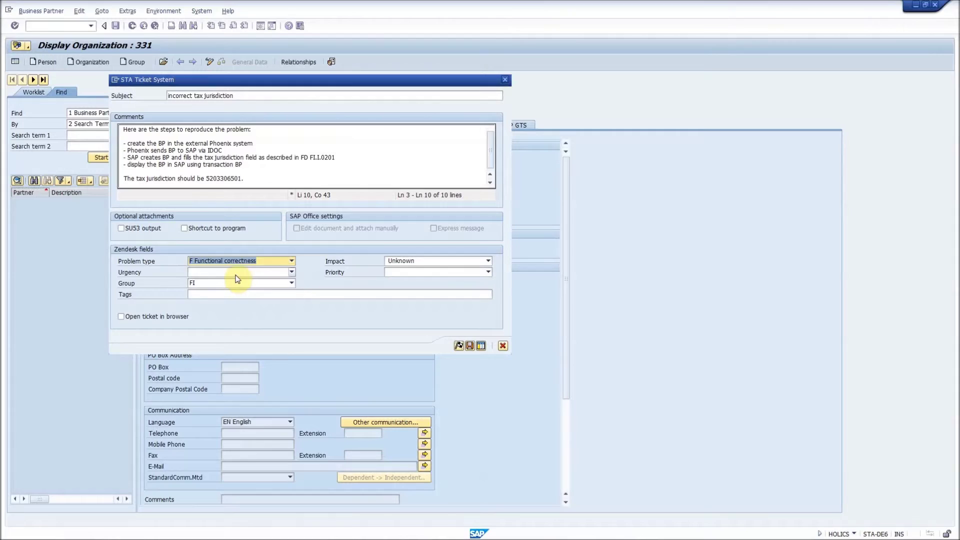
{"action": "left_click", "coordinate": [237, 275]}
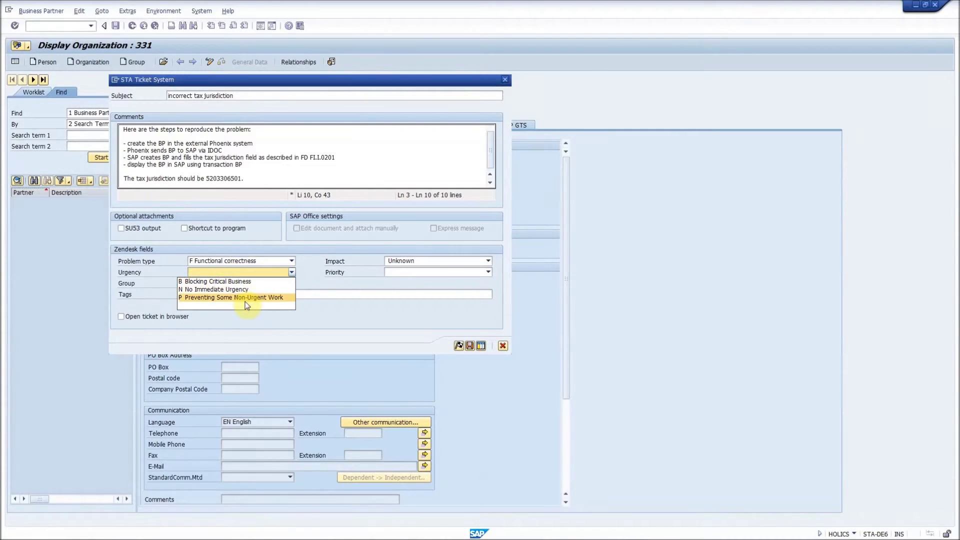
{"action": "left_click", "coordinate": [246, 298]}
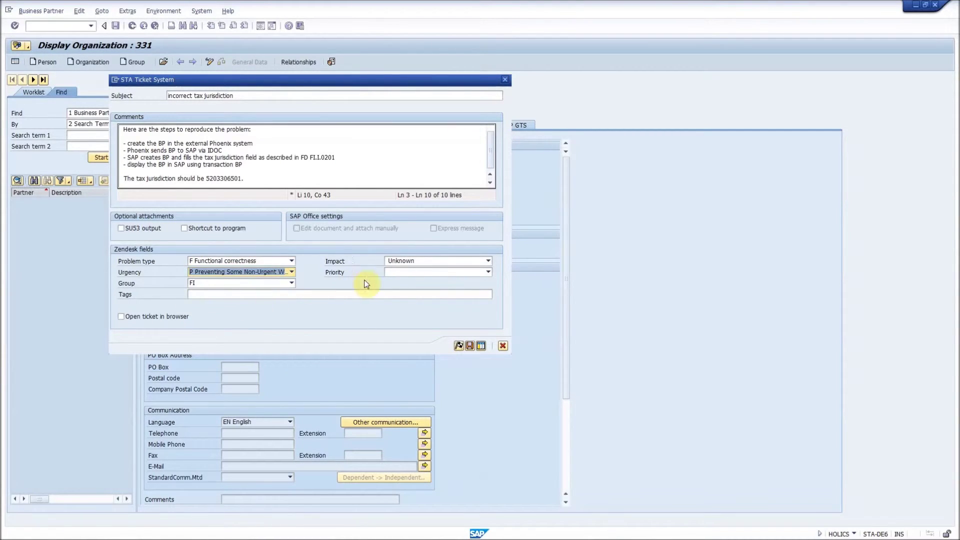
{"action": "left_click", "coordinate": [413, 262]}
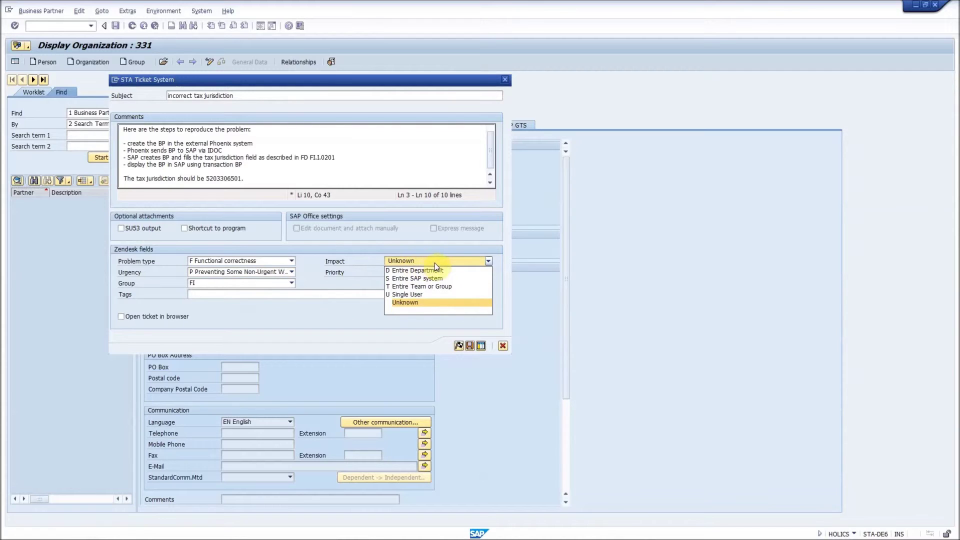
{"action": "left_click", "coordinate": [433, 279]}
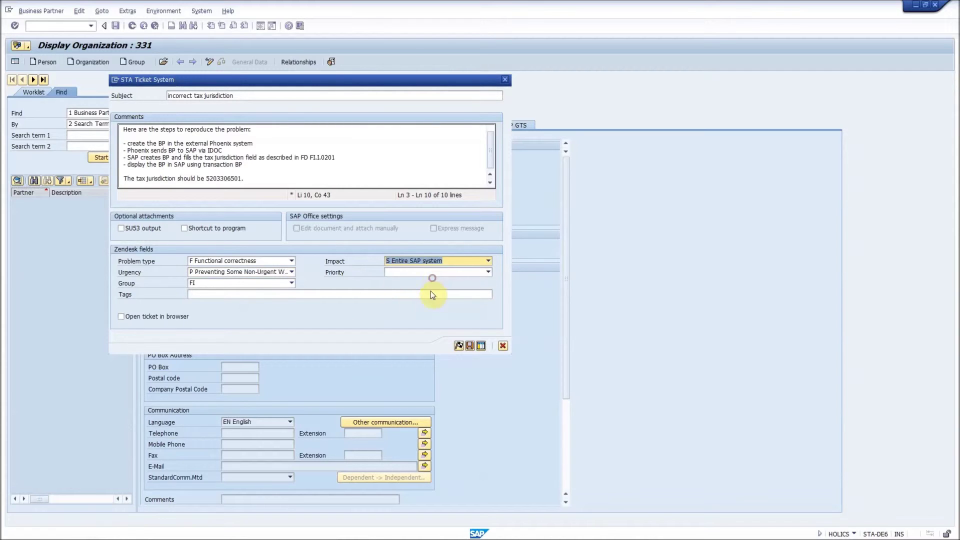
{"action": "left_click", "coordinate": [433, 273]}
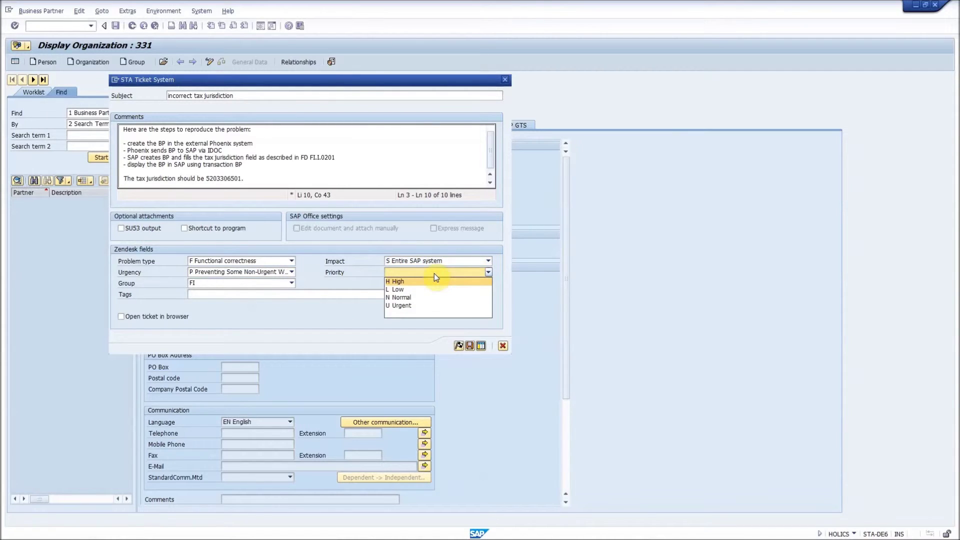
{"action": "left_click", "coordinate": [413, 299]}
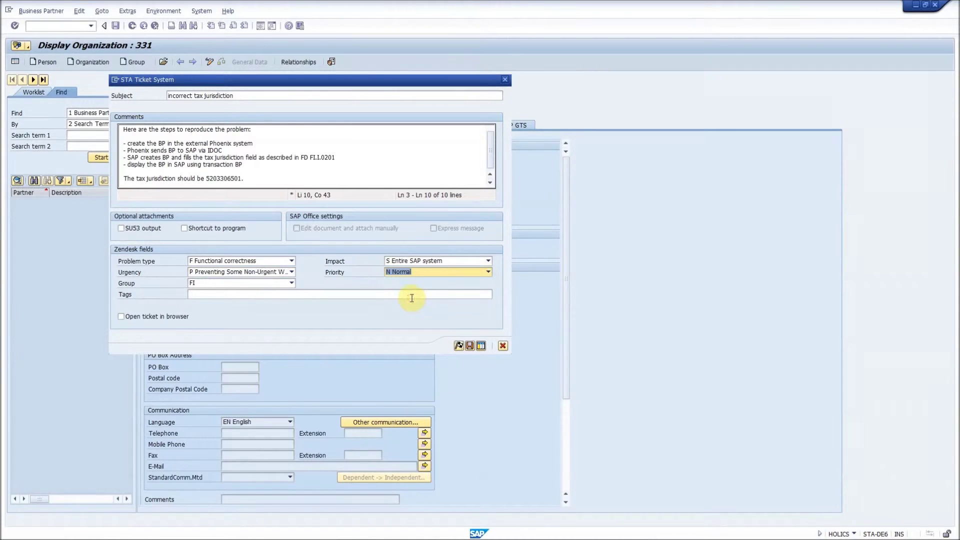
- Add the tags BP, tax, jurisdiction to the ticket
{"action": "left_click", "coordinate": [334, 297]}
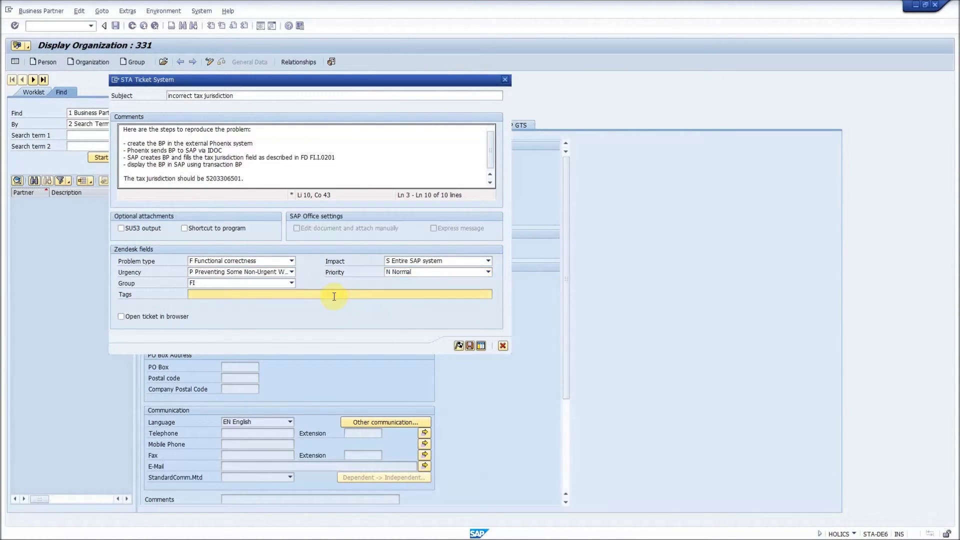
{"action": "type", "text": "BP"}
{"action": "type", "text": ", tax, jurisdiction"}
- Flag Business Partner, City, Country Key, House Number, Postal Code, Region and Tax Jurisdiction, then confirm
{"action": "left_click", "coordinate": [481, 345]}
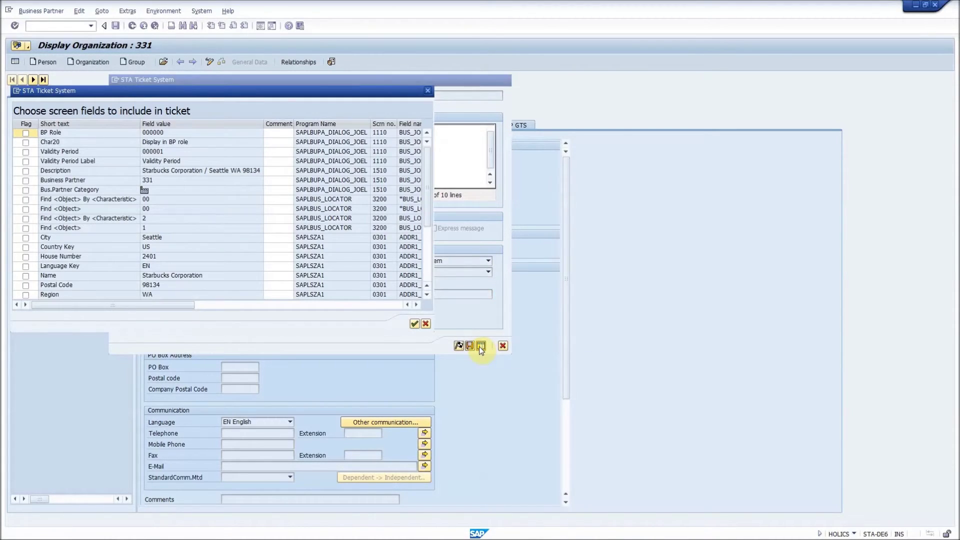
{"action": "left_click", "coordinate": [25, 181]}
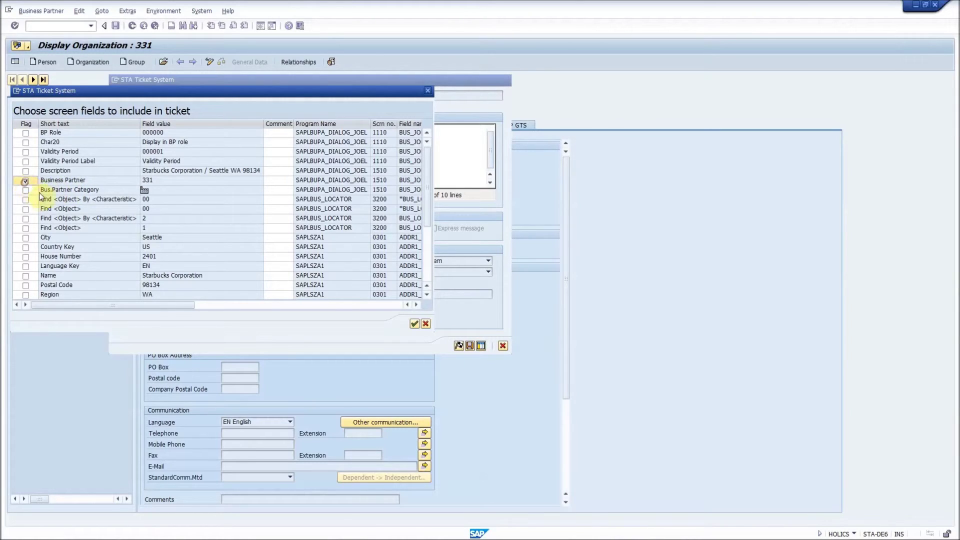
{"action": "scroll", "coordinate": [45, 200], "scroll_direction": "down", "scroll_amount": 3}
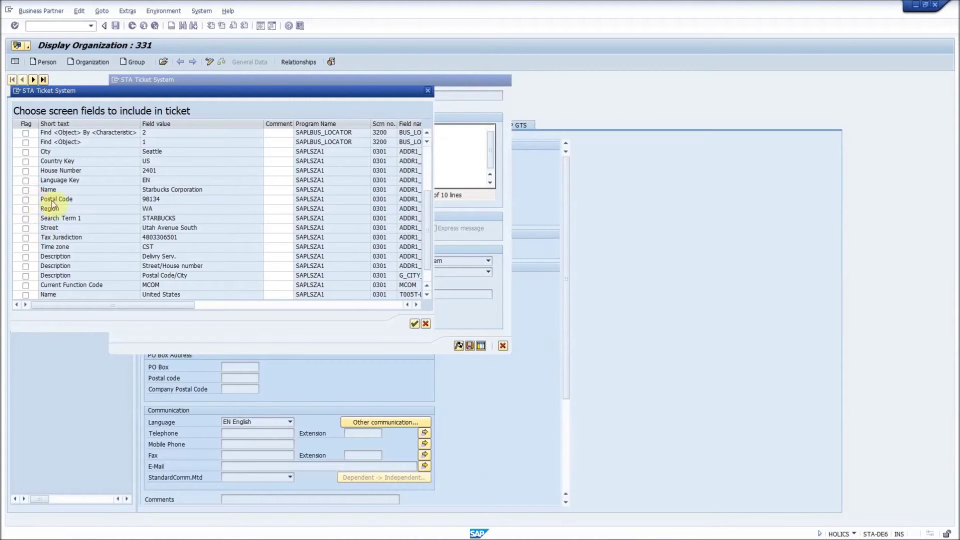
{"action": "left_click", "coordinate": [25, 152]}
{"action": "left_click", "coordinate": [26, 161]}
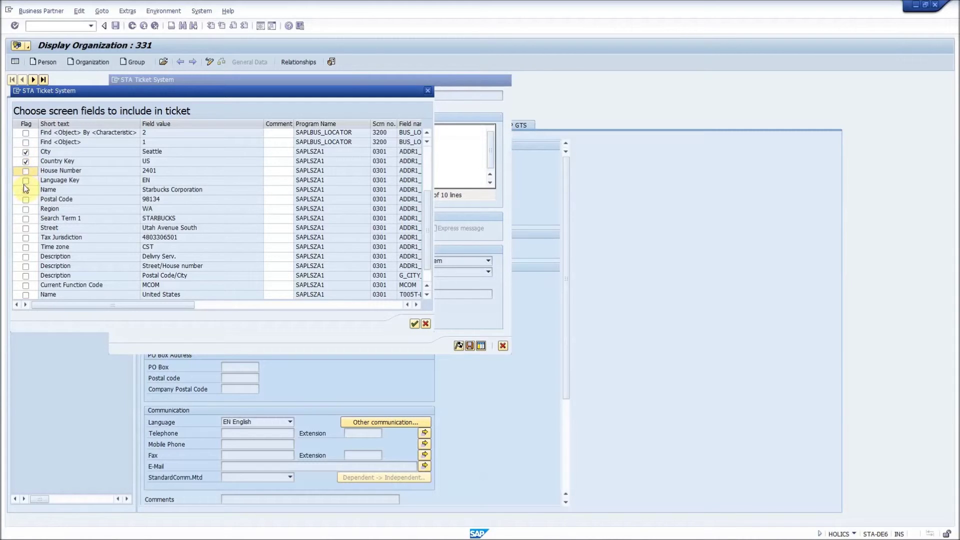
{"action": "left_click", "coordinate": [25, 170]}
{"action": "left_click", "coordinate": [25, 199]}
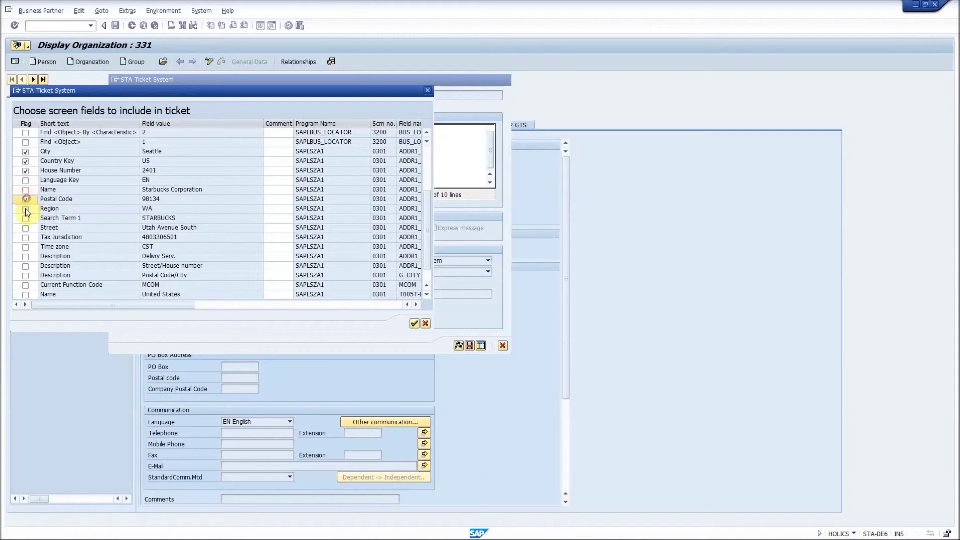
{"action": "left_click", "coordinate": [25, 209]}
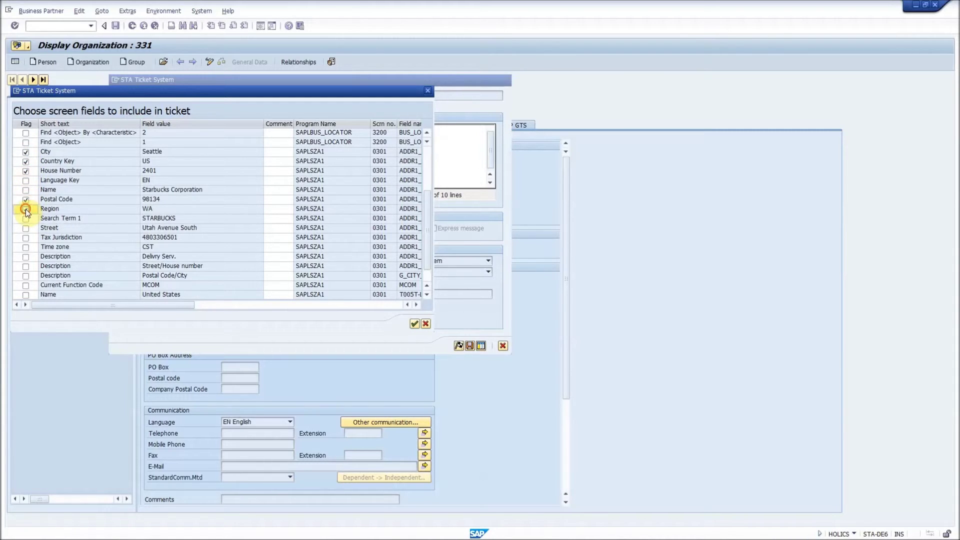
{"action": "left_click", "coordinate": [26, 238]}
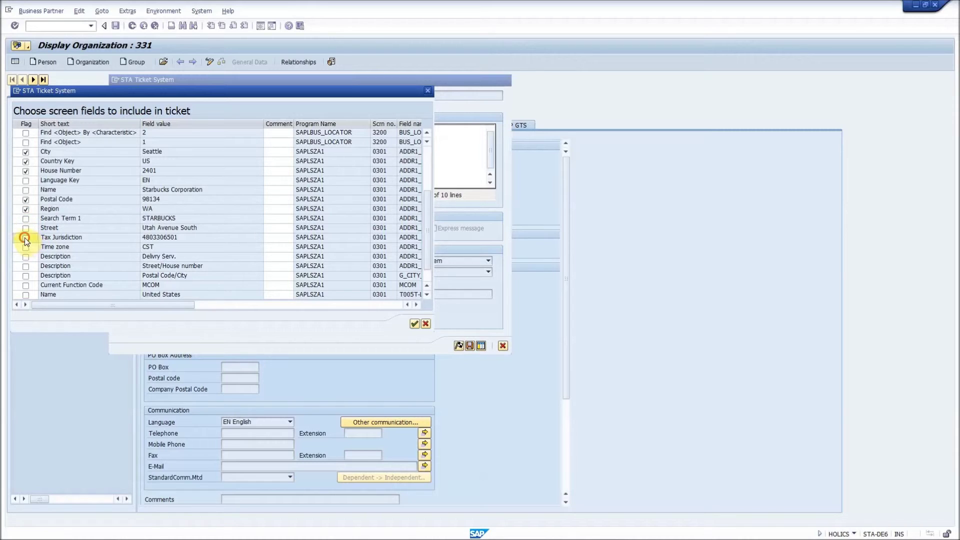
{"action": "left_click", "coordinate": [414, 324]}
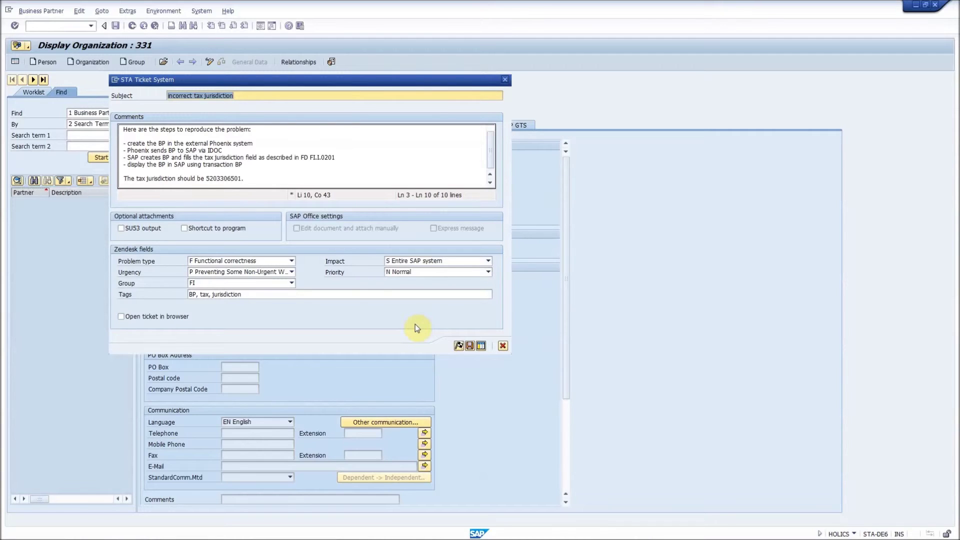
- Attach a program shortcut, create ticket 73 in Zendesk, and switch back to Chrome
{"action": "left_click", "coordinate": [234, 229]}
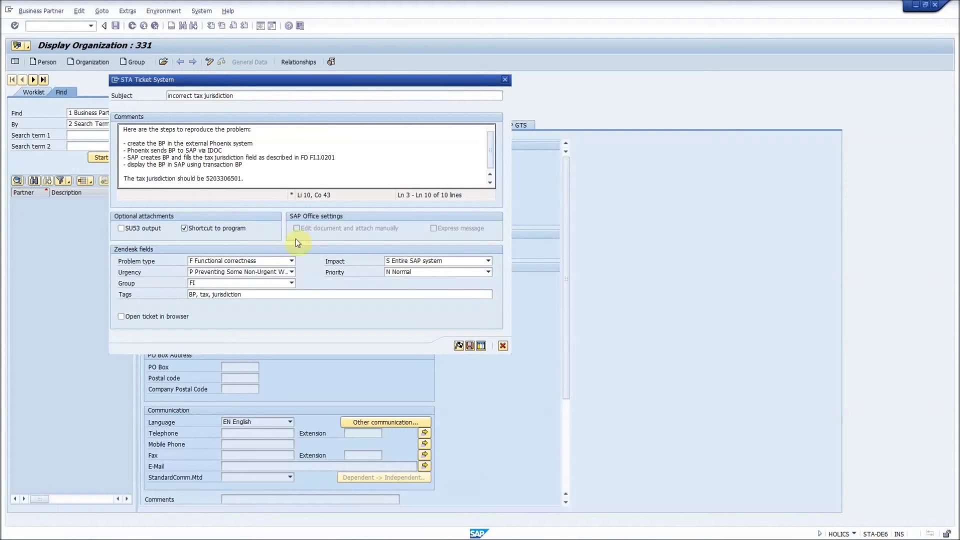
{"action": "left_click", "coordinate": [458, 347]}
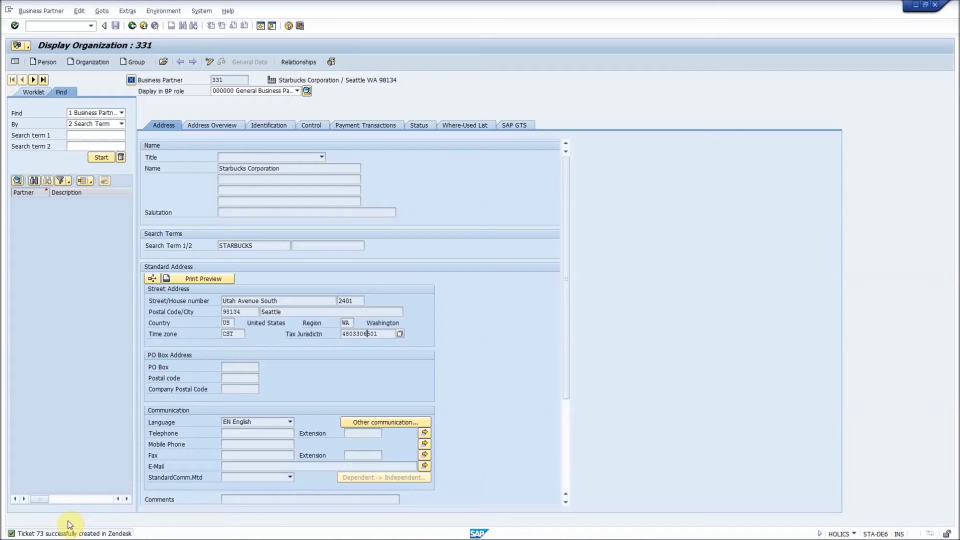
{"action": "key", "text": "alt+Tab"}
{"action": "key", "text": "Tab"}
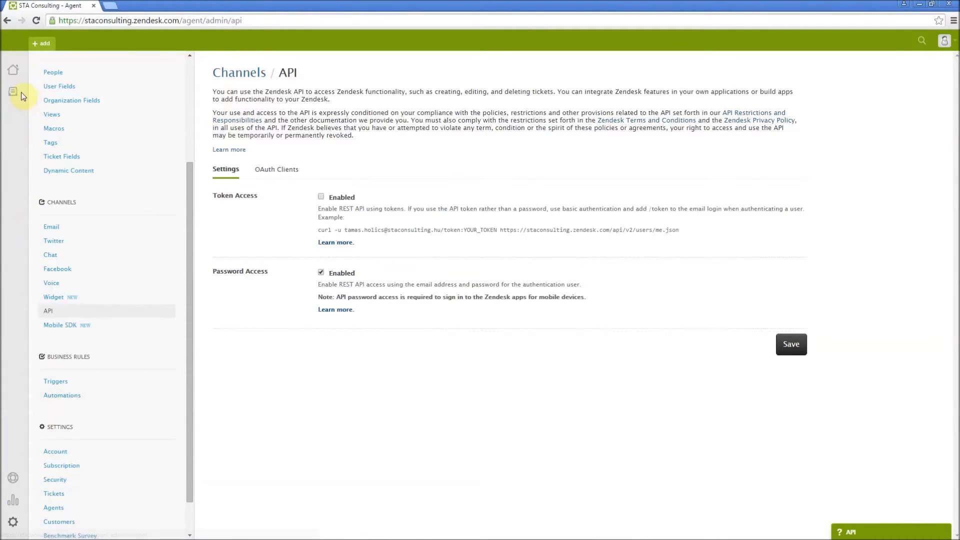
- Show the unsolved tickets list and locate incident #73 'incorrect tax jurisdiction'
{"action": "left_click", "coordinate": [12, 93]}
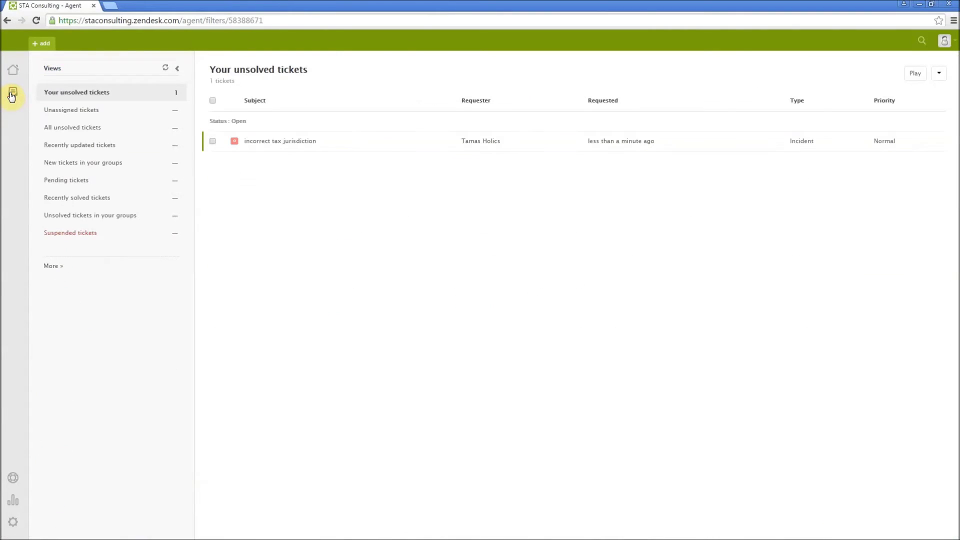
{"action": "mouse_move", "coordinate": [284, 145]}
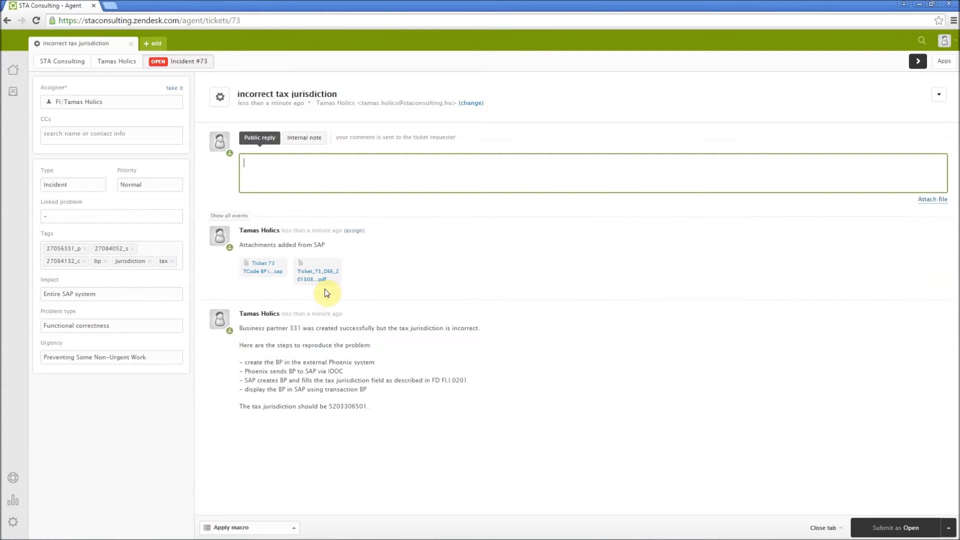
- Open Ticket_73_DE6_20150819.pdf, read its screen field values and call stack, then close it
{"action": "left_click", "coordinate": [317, 273]}
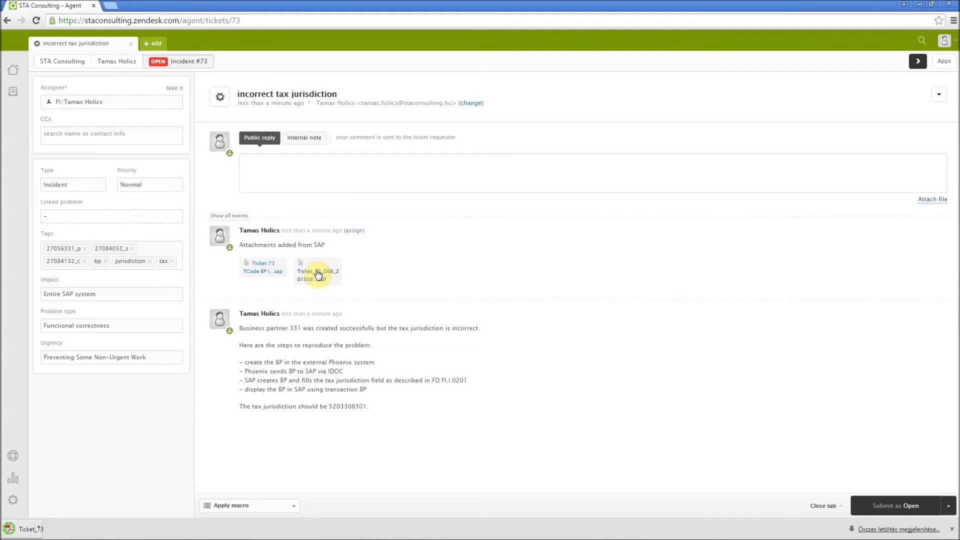
{"action": "left_click", "coordinate": [78, 533]}
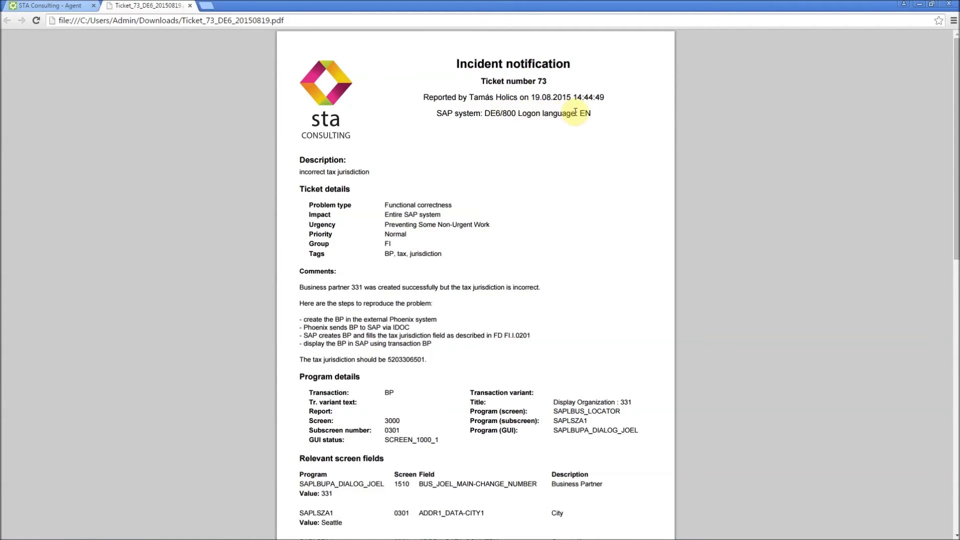
{"action": "scroll", "coordinate": [503, 259], "scroll_direction": "down", "scroll_amount": 3}
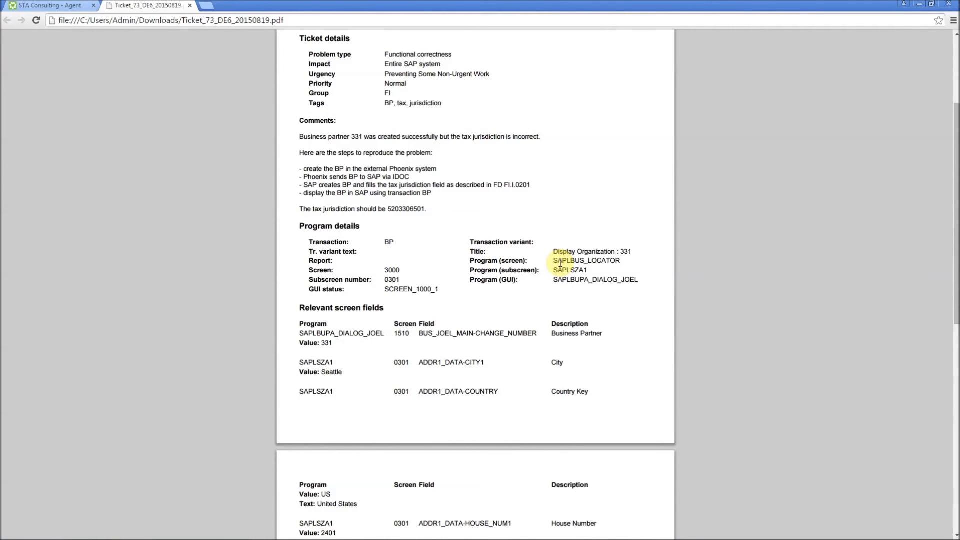
{"action": "scroll", "coordinate": [560, 265], "scroll_direction": "down", "scroll_amount": 4}
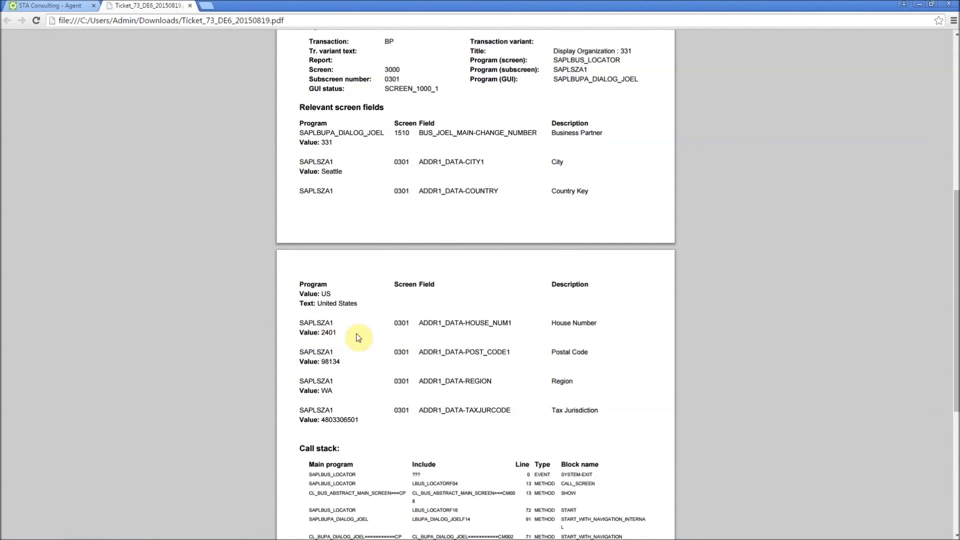
{"action": "scroll", "coordinate": [359, 338], "scroll_direction": "down", "scroll_amount": 4}
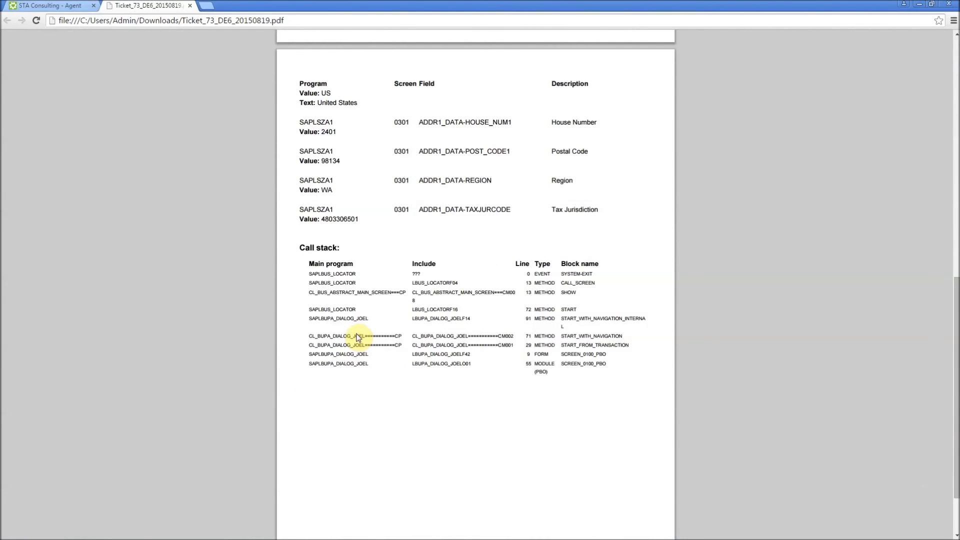
{"action": "left_click", "coordinate": [189, 6]}
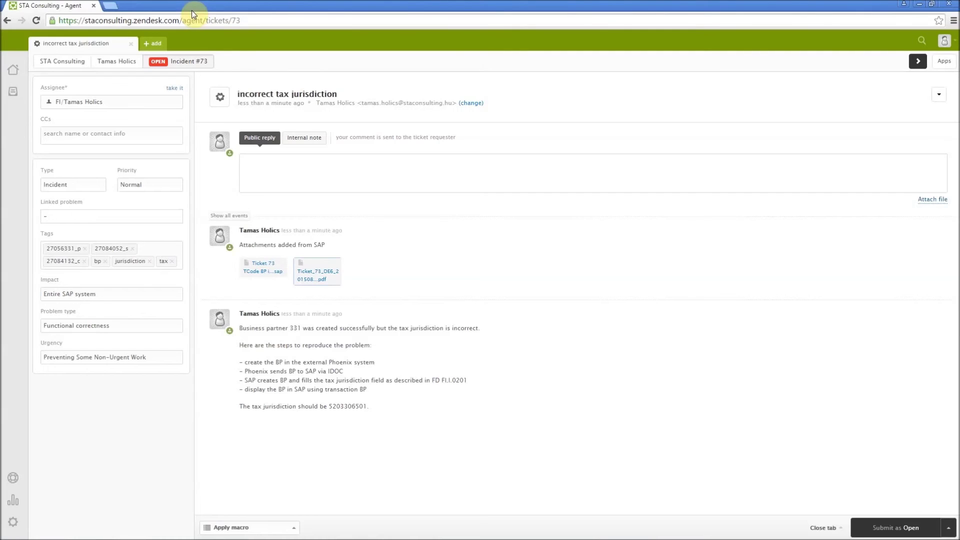
- Launch the ticket's SAP shortcut attachment and log on with the SAP user name and password
{"action": "left_click", "coordinate": [274, 271]}
{"action": "left_click", "coordinate": [75, 527]}
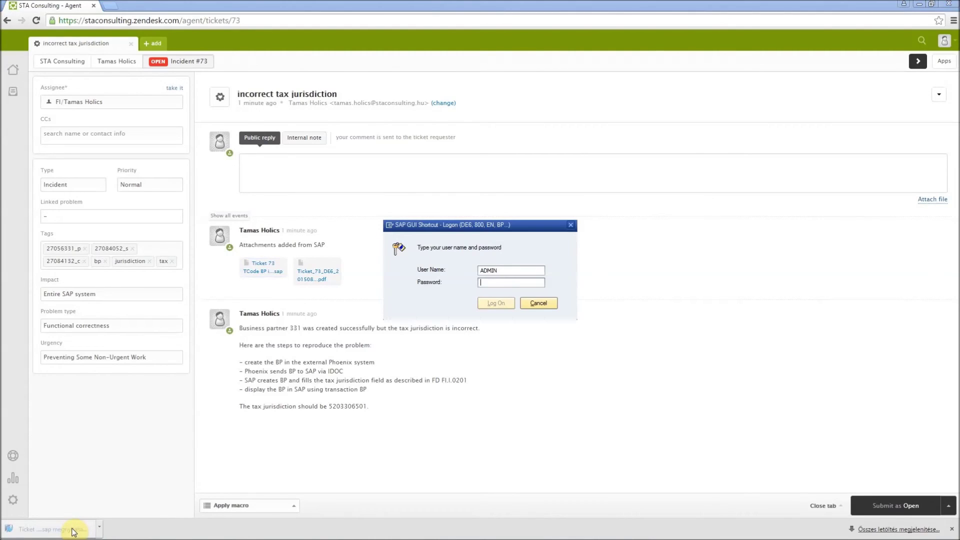
{"action": "key", "text": "shift+Tab"}
{"action": "type", "text": "HOLICS"}
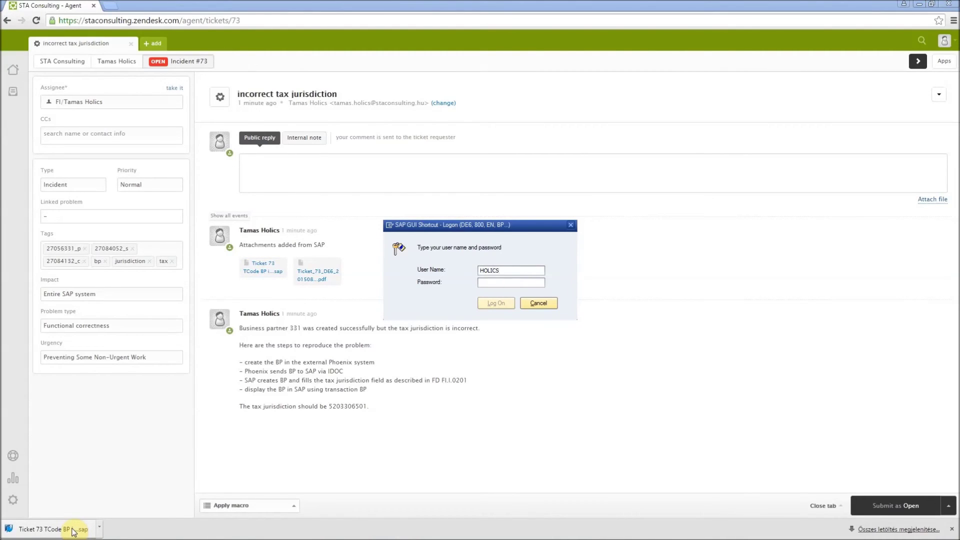
{"action": "key", "text": "Tab"}
{"action": "type", "text": "********"}
{"action": "key", "text": "Return"}
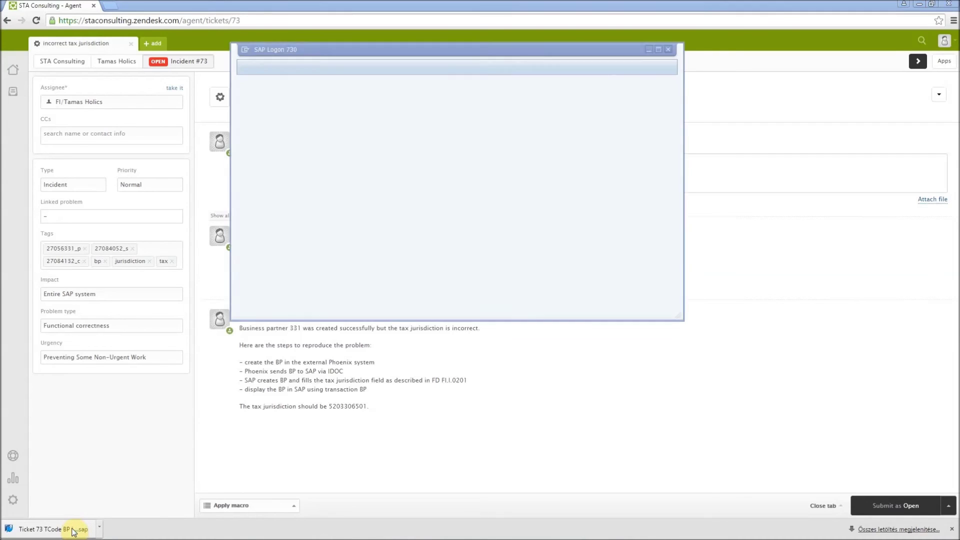